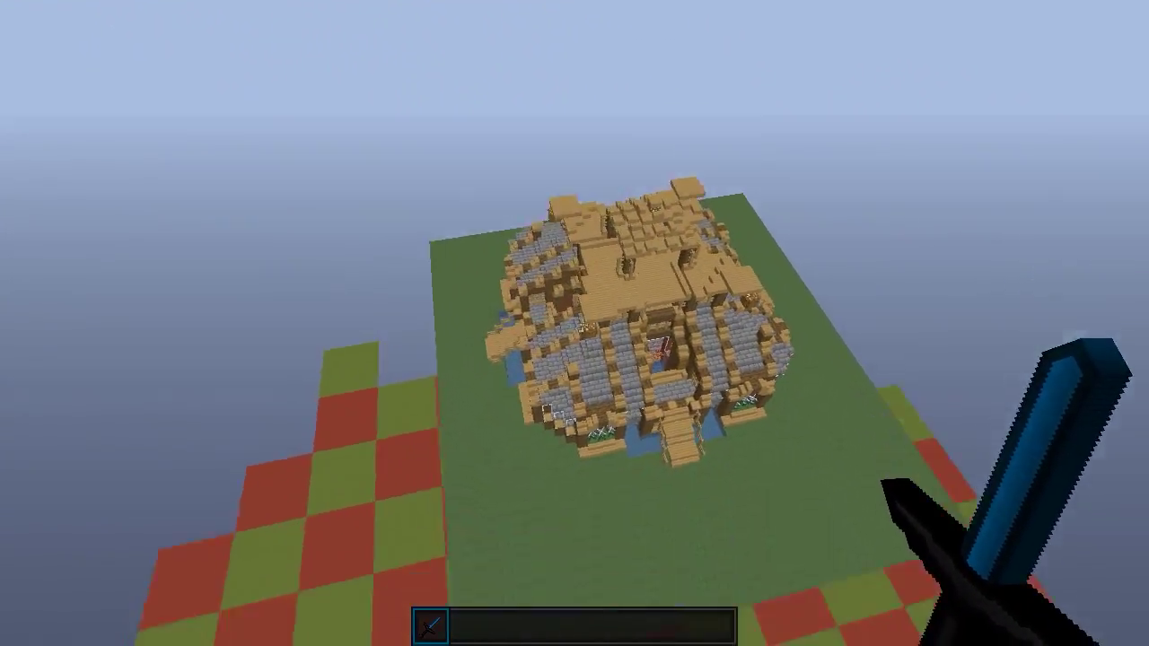
key(w)
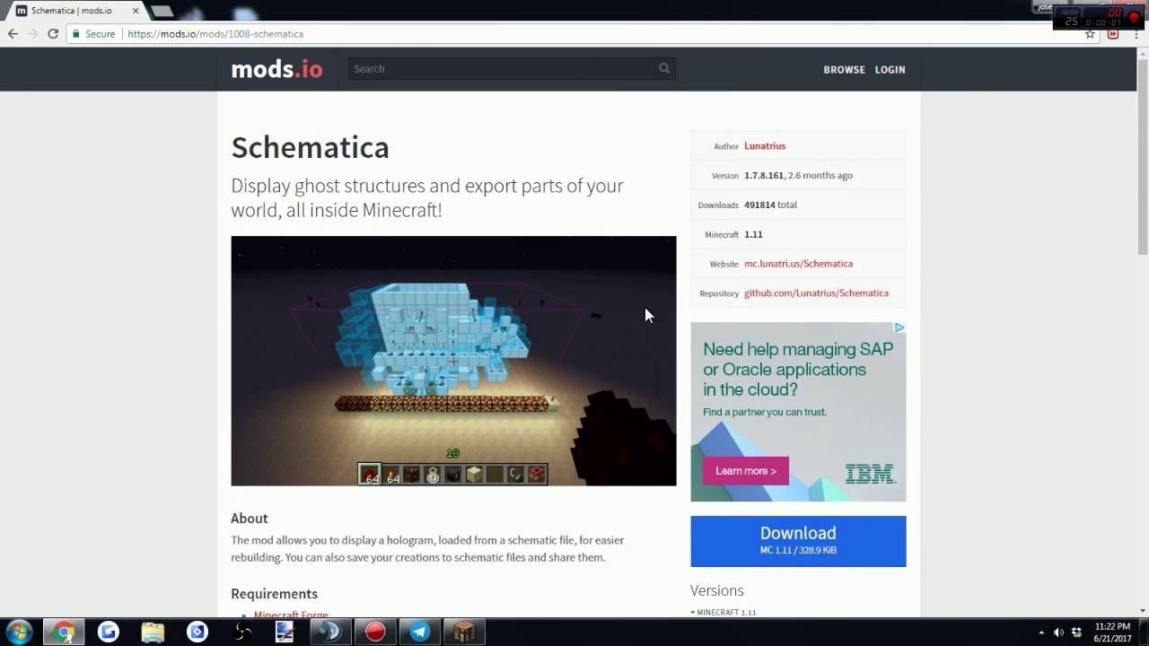
Step: Download Schematica version 1.7.6.131 for Minecraft 1.7.10 from its mods.io page
scroll(637, 305, down, 1)
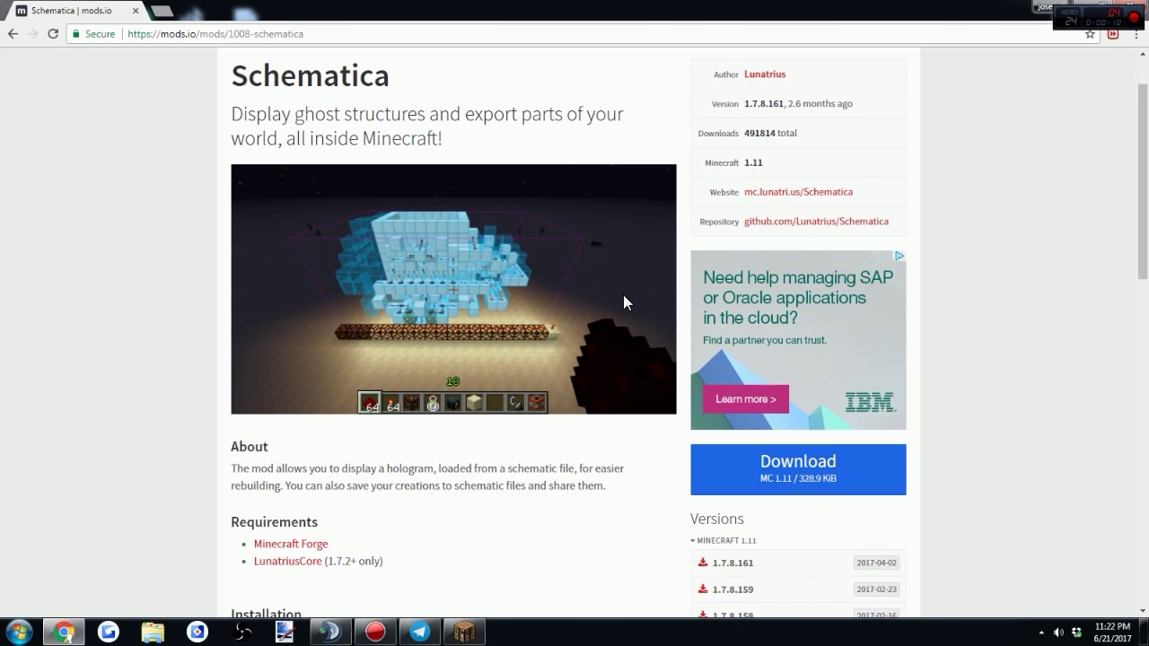
scroll(614, 305, down, 2)
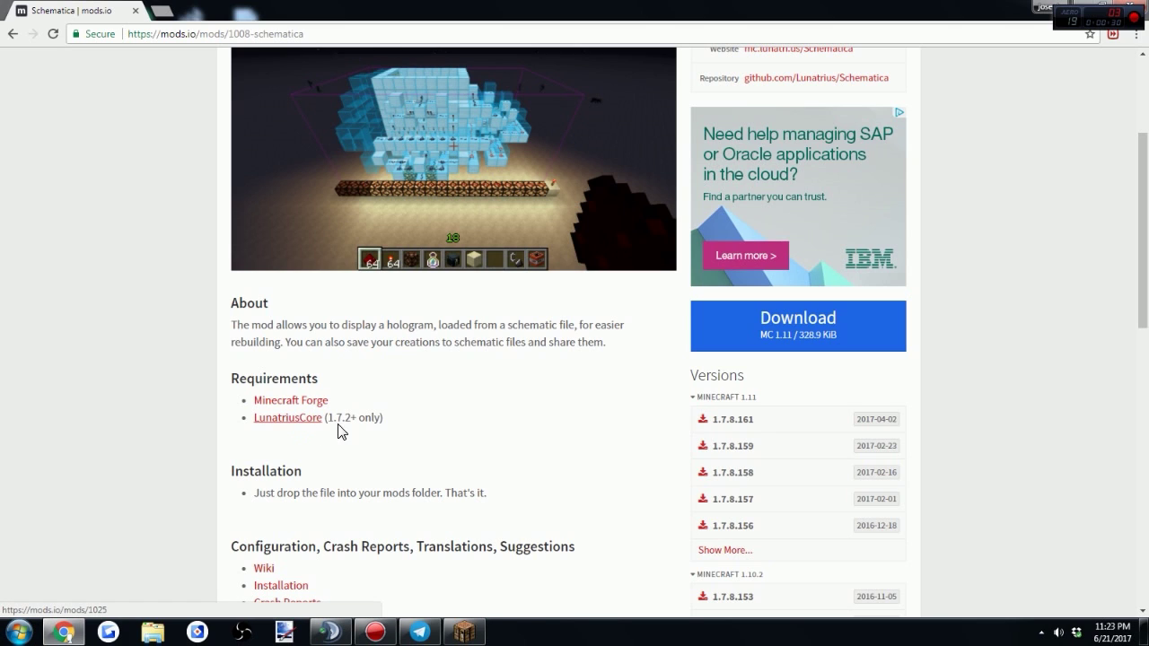
scroll(508, 433, down, 6)
scroll(589, 401, up, 8)
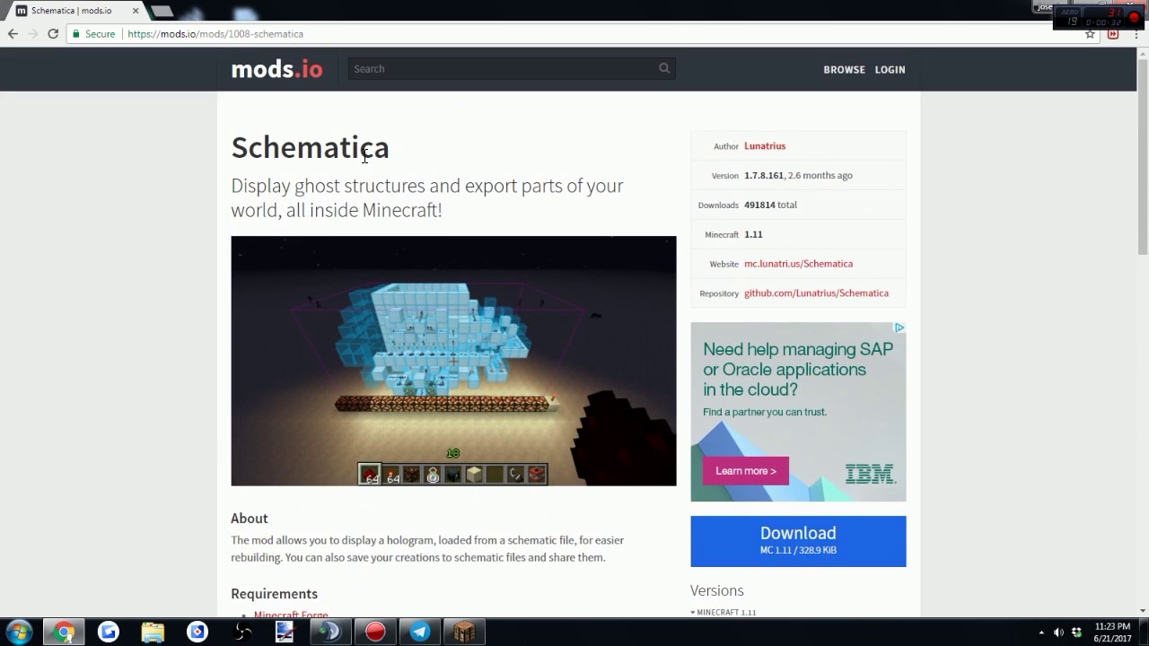
scroll(841, 257, down, 10)
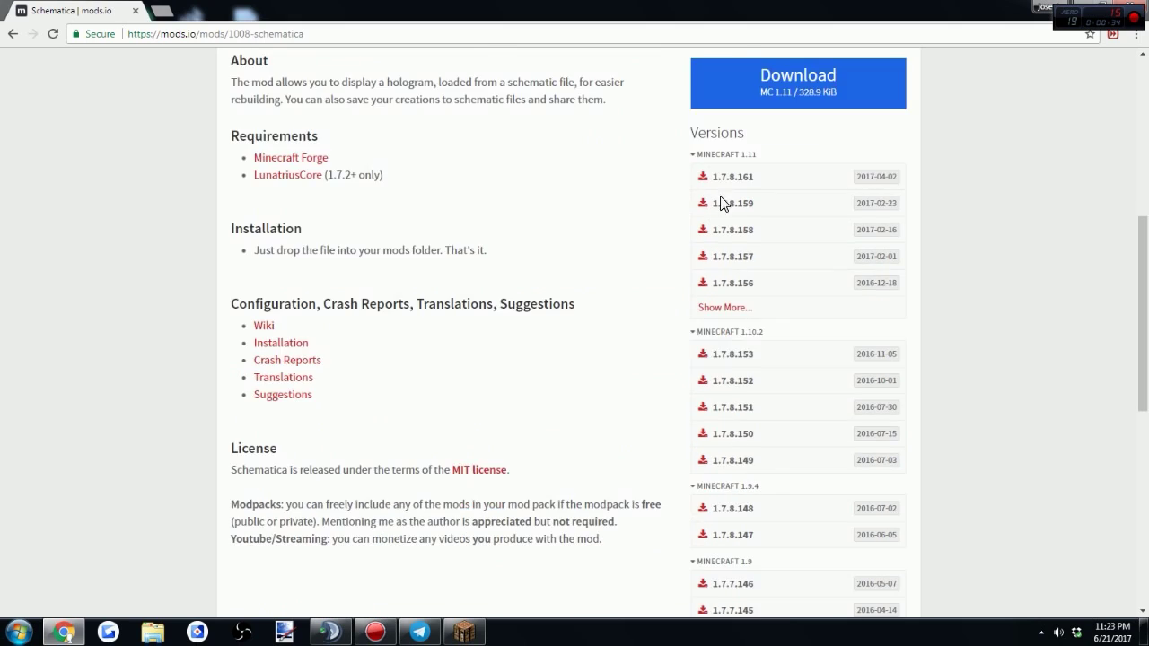
scroll(694, 289, up, 2)
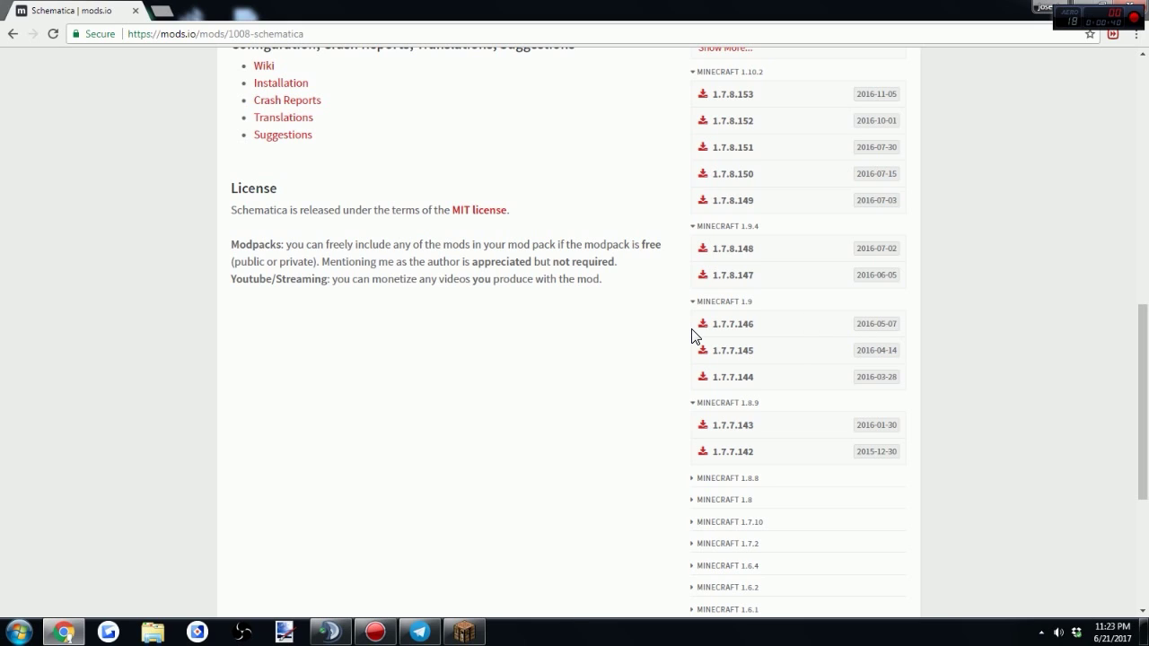
click(720, 500)
scroll(720, 377, down, 3)
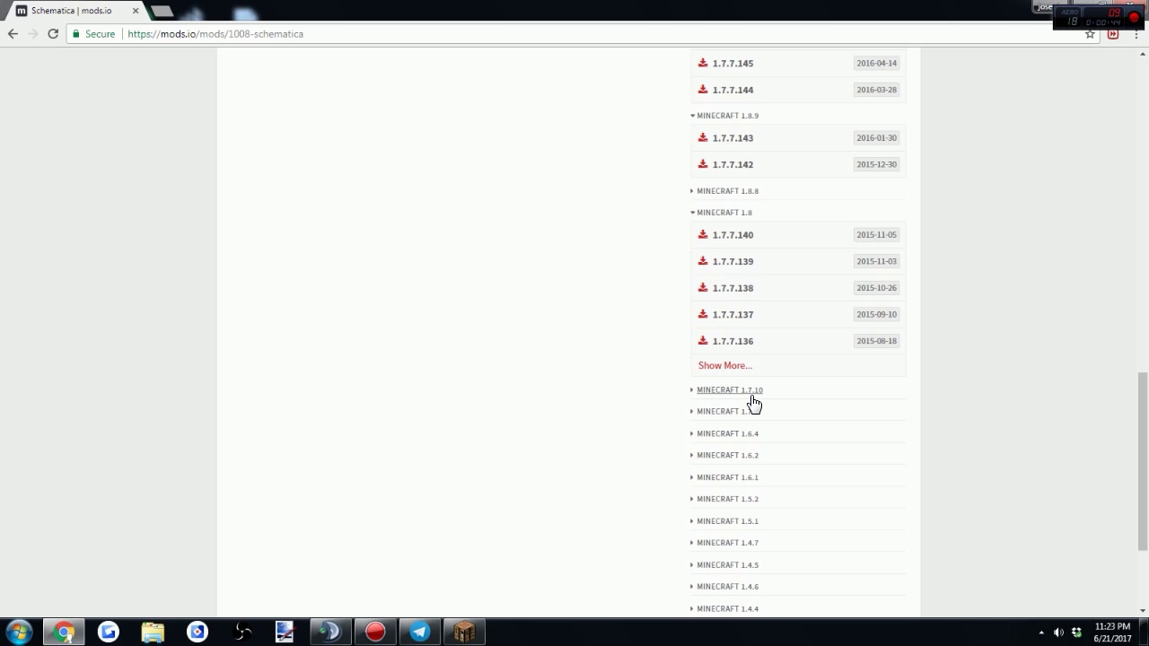
click(752, 395)
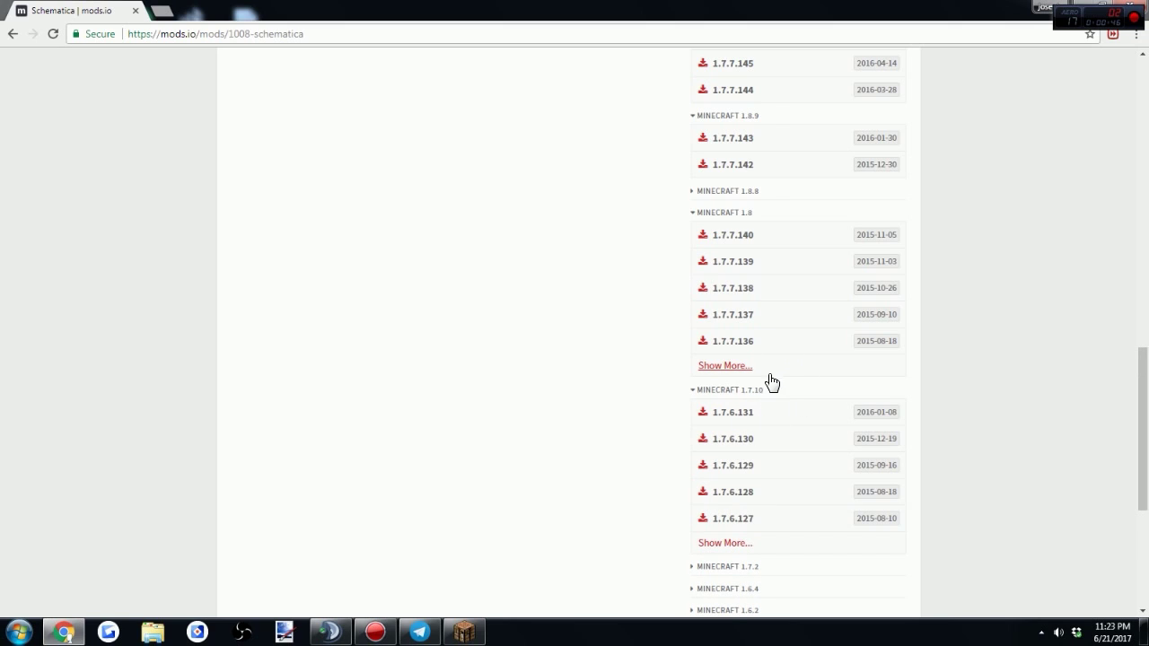
click(704, 414)
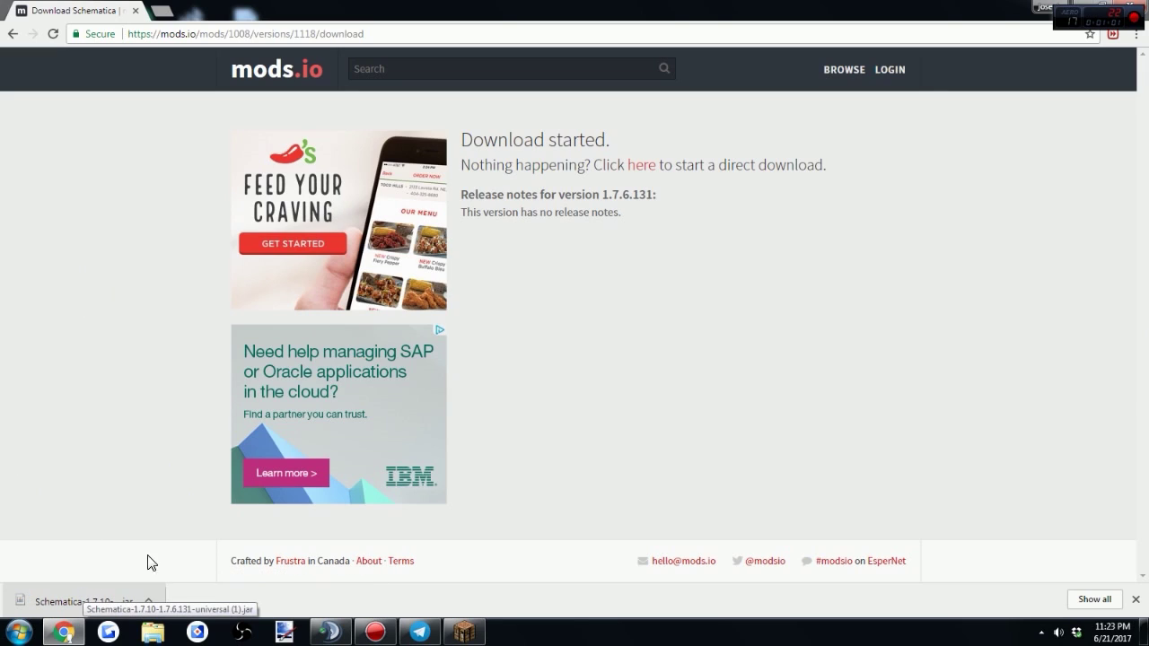
Step: Go to the required LunatriusCore mod's page, download version 1.1.2.21 for Minecraft 1.7.10, and keep the flagged file
click(11, 34)
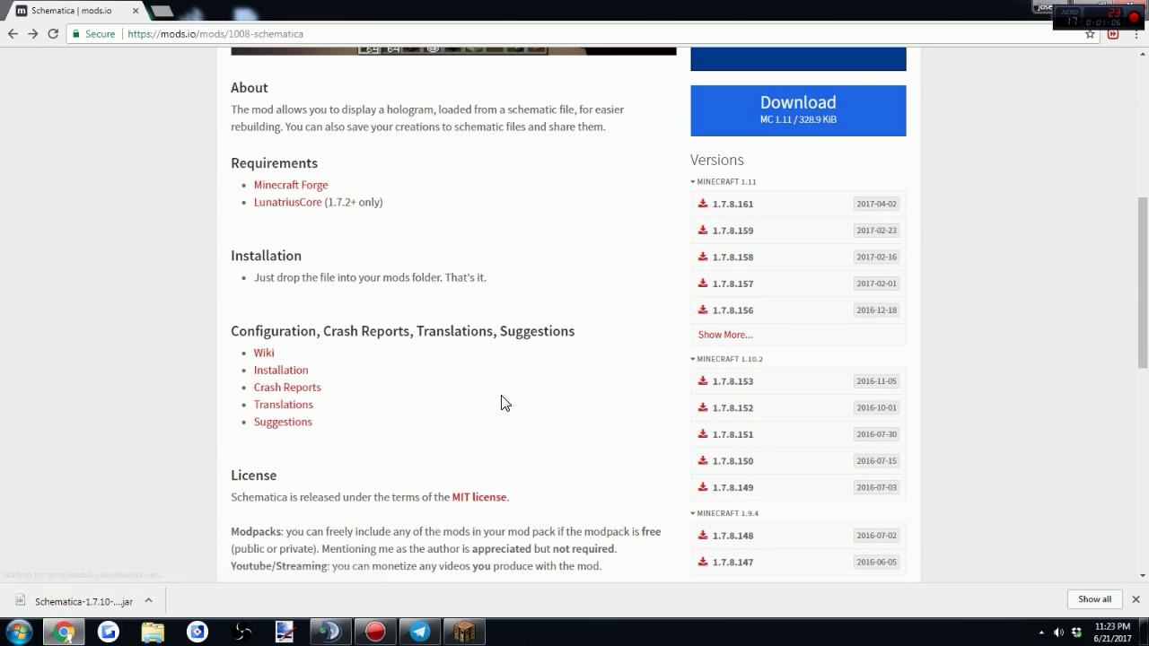
click(312, 280)
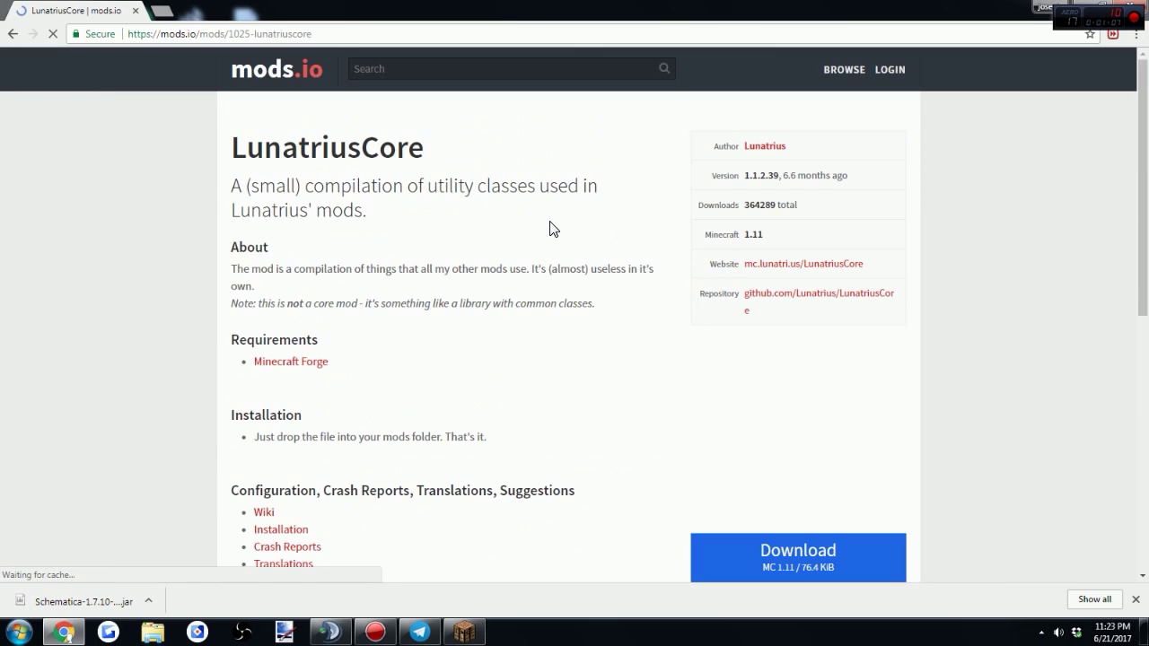
scroll(903, 346, down, 5)
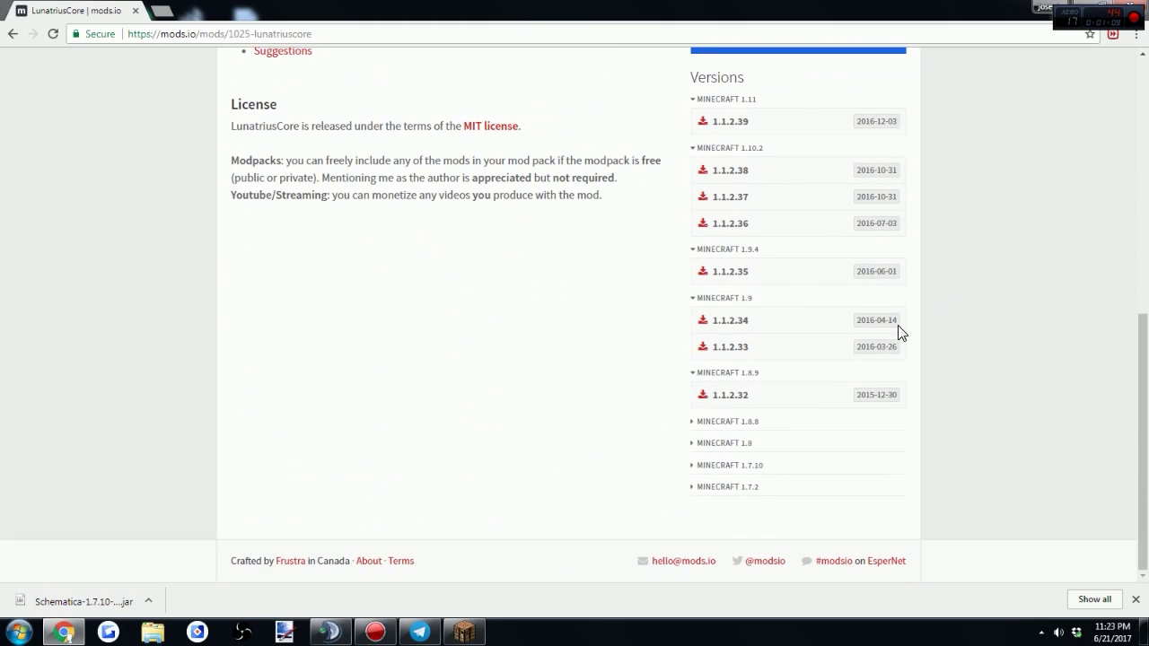
click(728, 465)
scroll(808, 395, down, 2)
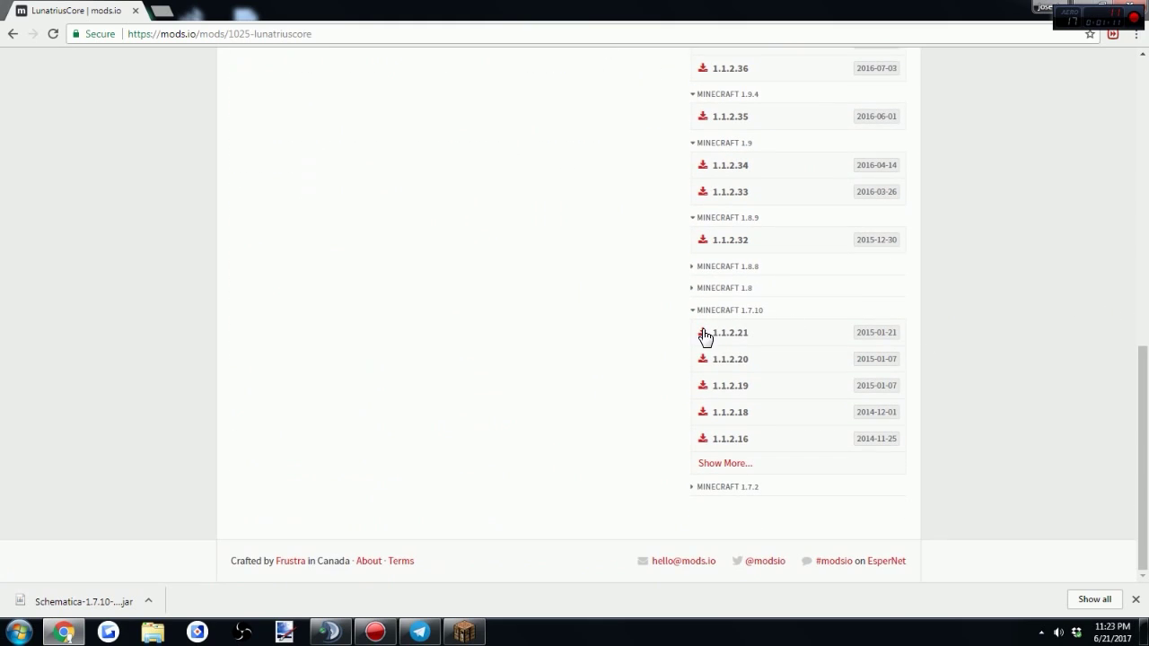
click(705, 337)
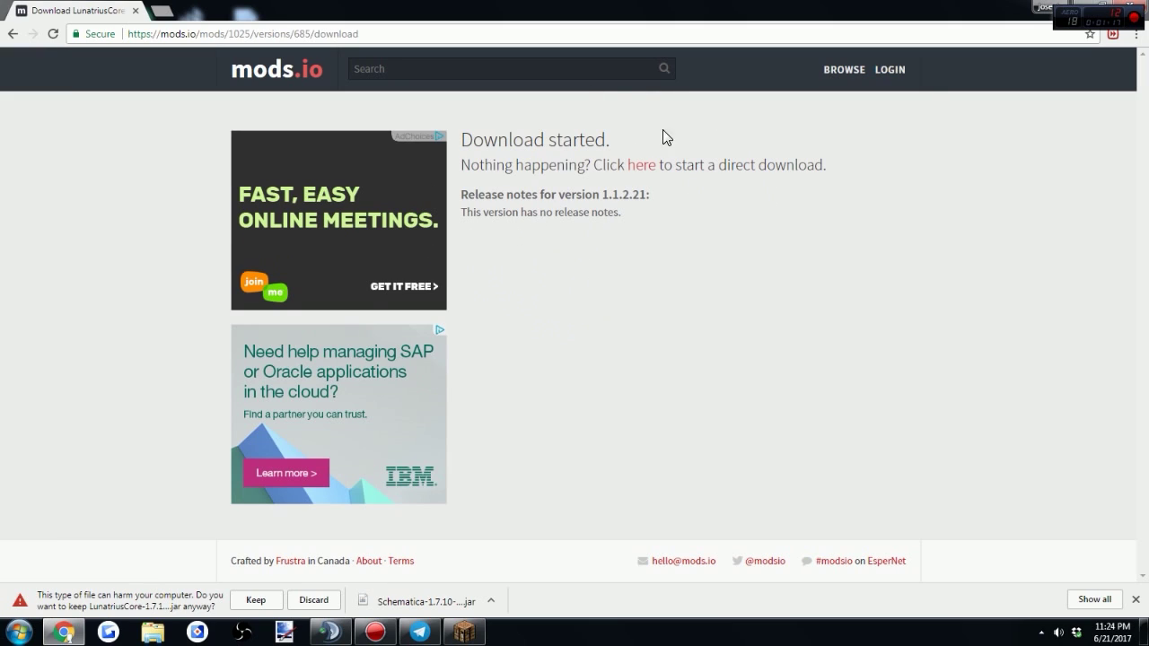
click(256, 600)
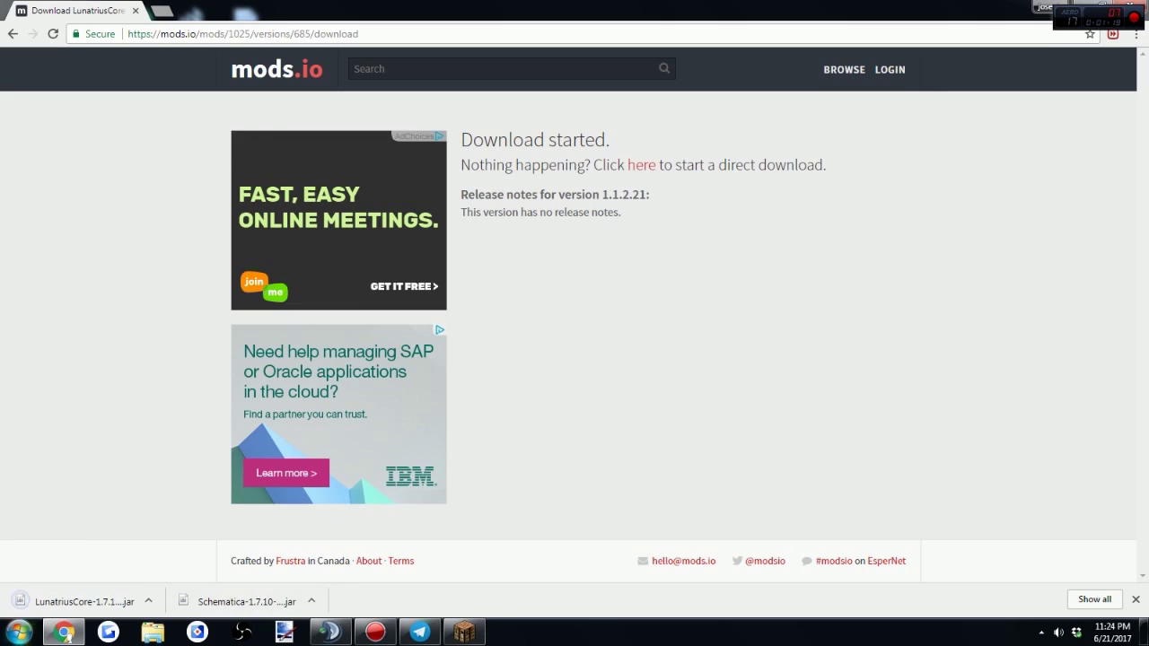
Step: Open the %appdata% location in a maximized window and go to the mods folder inside .minecraft
click(20, 632)
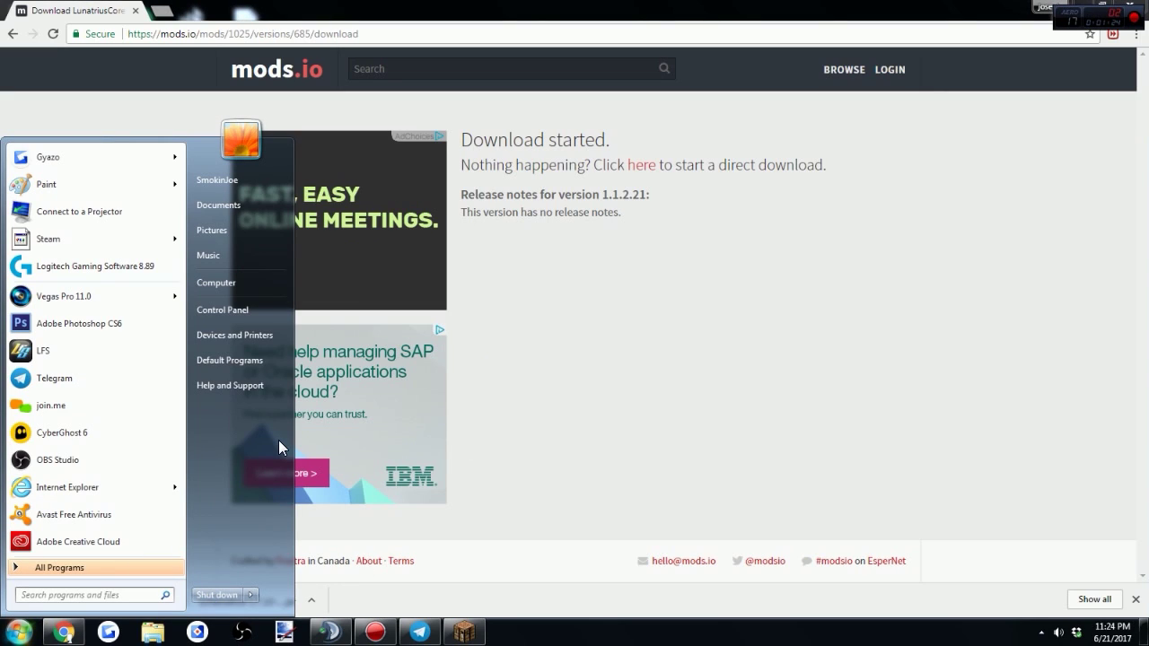
text(%)
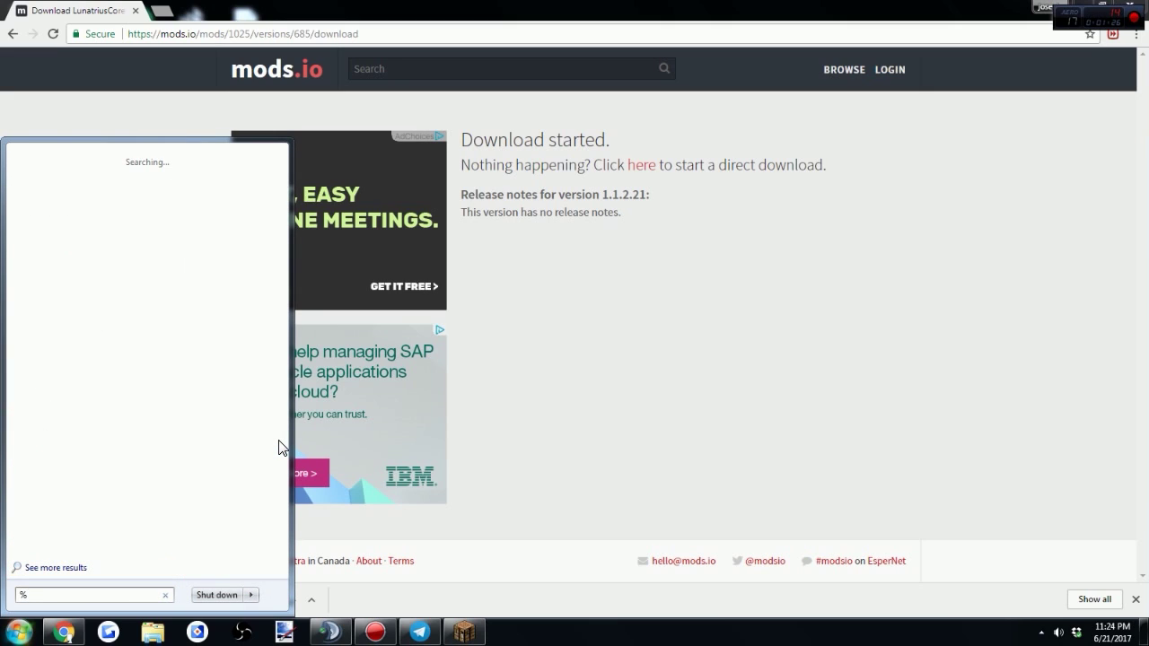
text(appdata%)
key(Return)
double_click(745, 80)
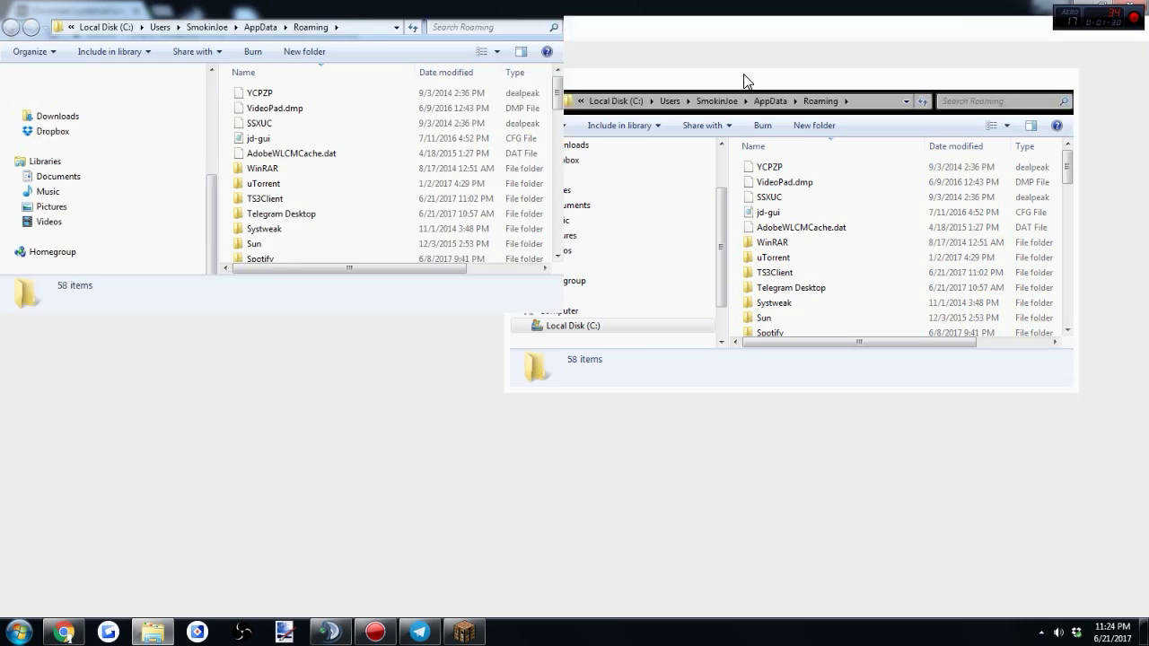
scroll(469, 225, down, 8)
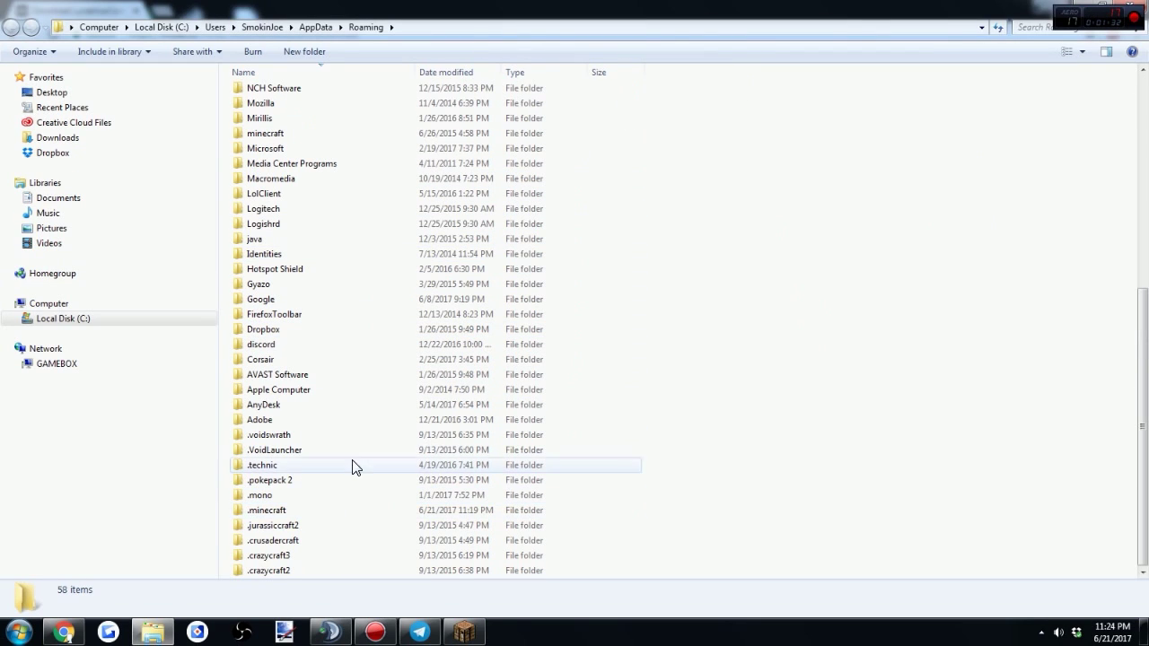
click(314, 511)
click(316, 511)
double_click(397, 516)
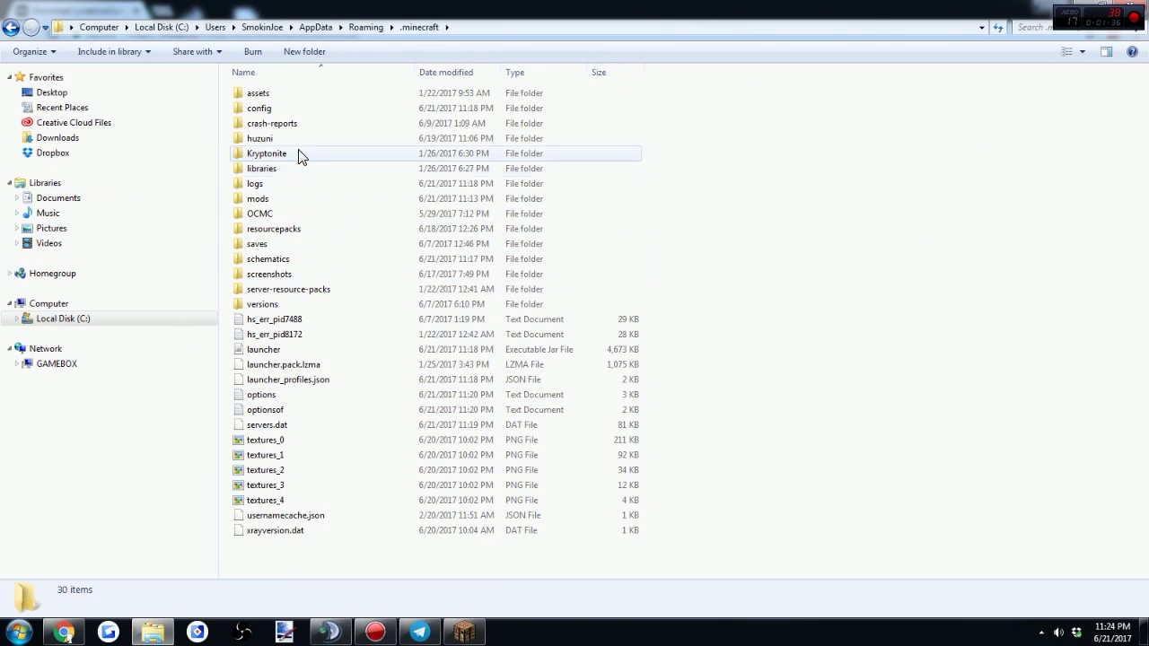
double_click(280, 198)
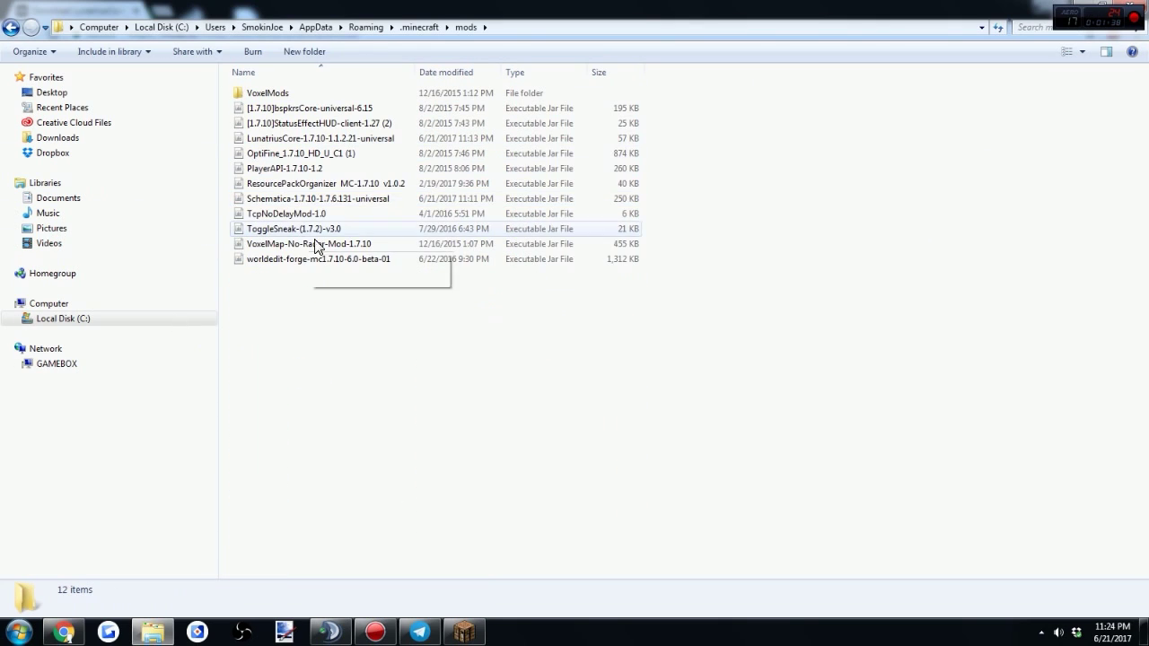
Step: Arrange the mods folder window and the browser with the downloaded files side by side
click(76, 626)
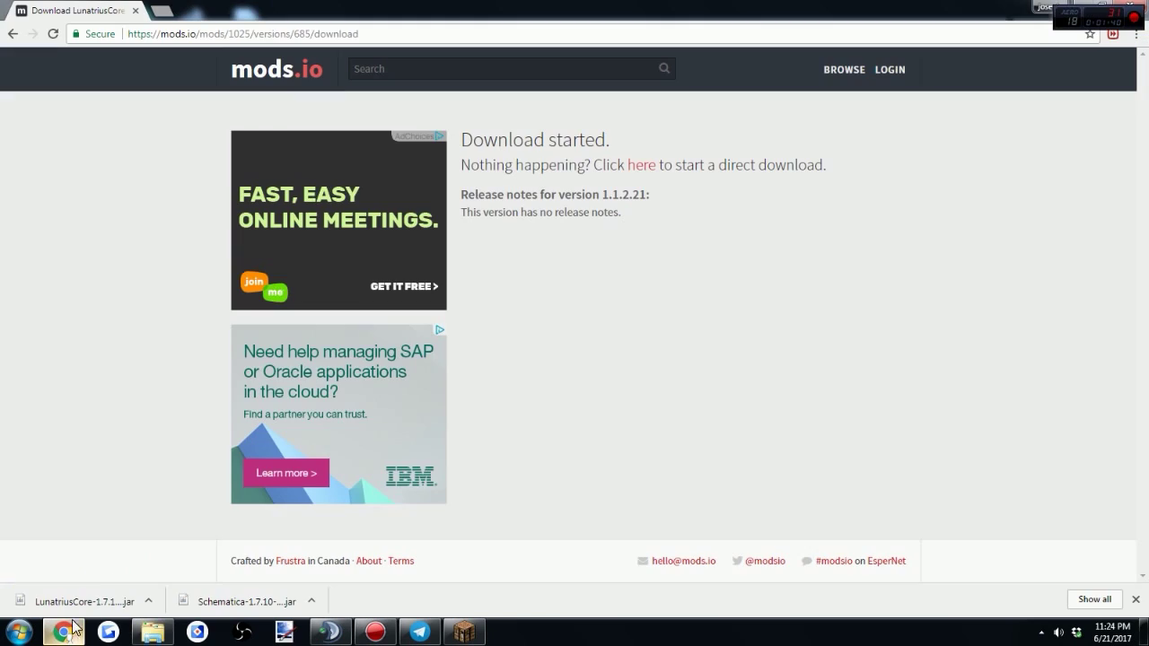
drag(318, 7, 1148, 141)
drag(495, 7, 0, 54)
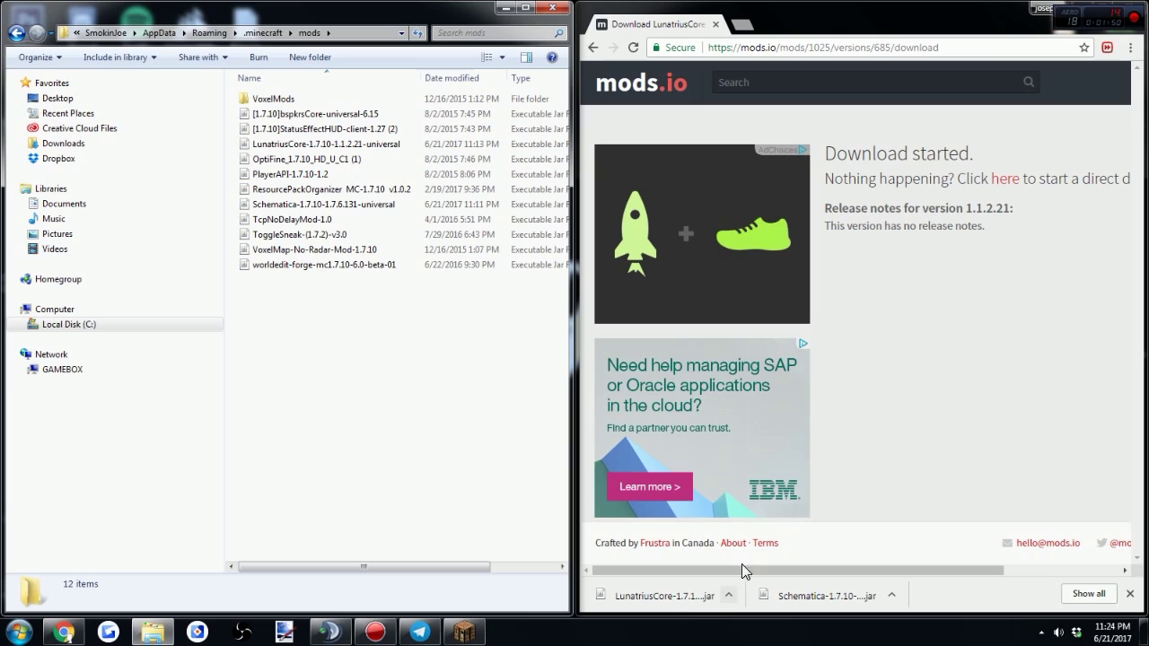
Step: Copy the downloaded LunatriusCore jar into the mods folder and delete the duplicate copy
drag(691, 596, 332, 377)
right_click(372, 143)
click(466, 366)
click(630, 373)
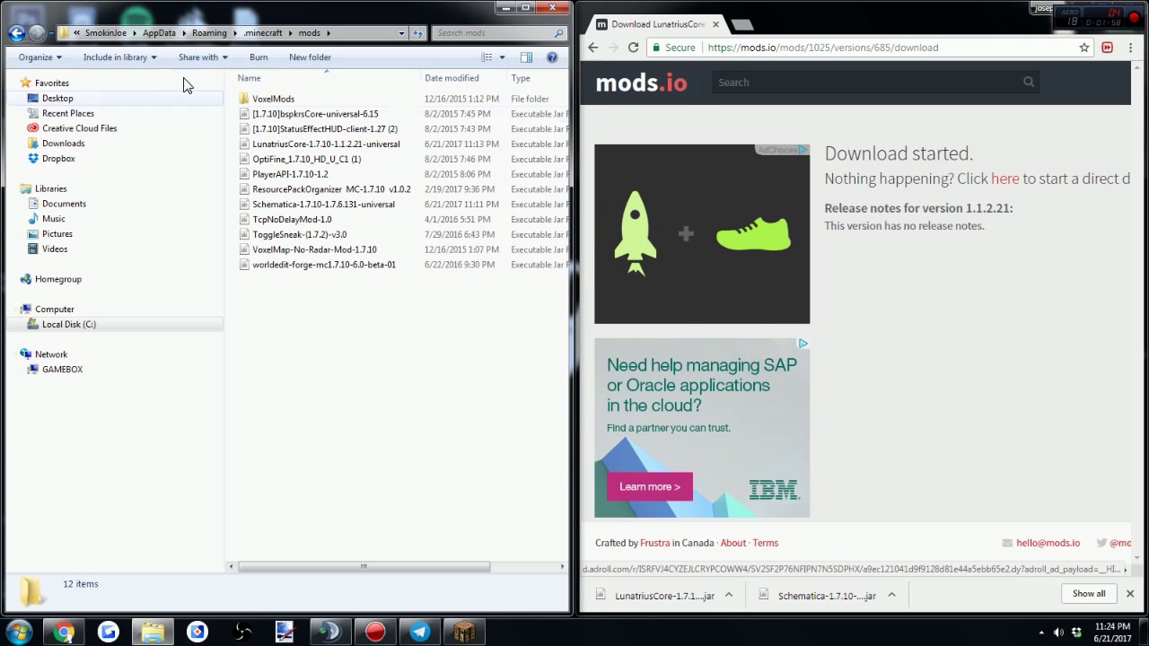
Step: Return to the .minecraft folder and open its schematics folder
click(16, 32)
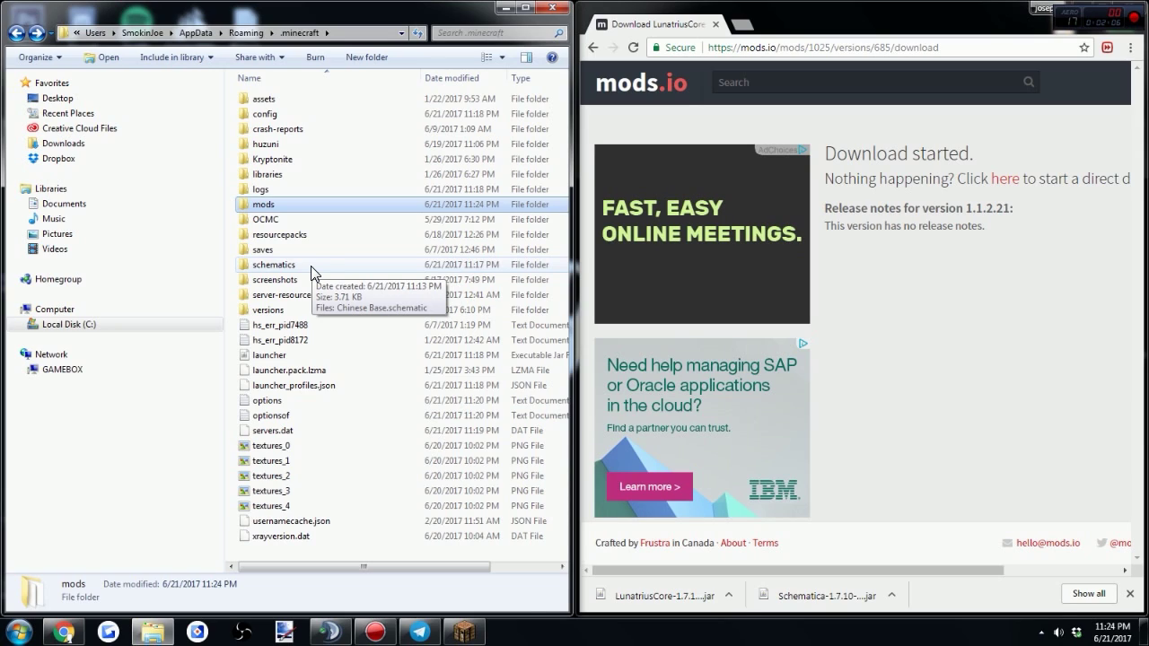
double_click(312, 268)
key(BackSpace)
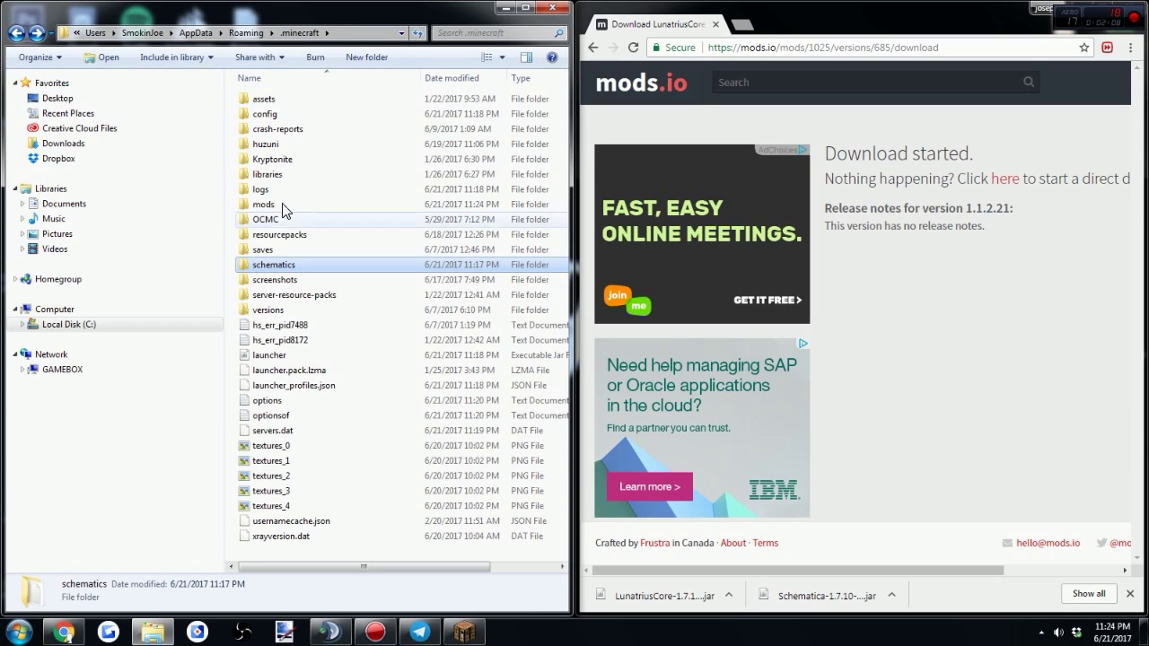
mouse_move(322, 210)
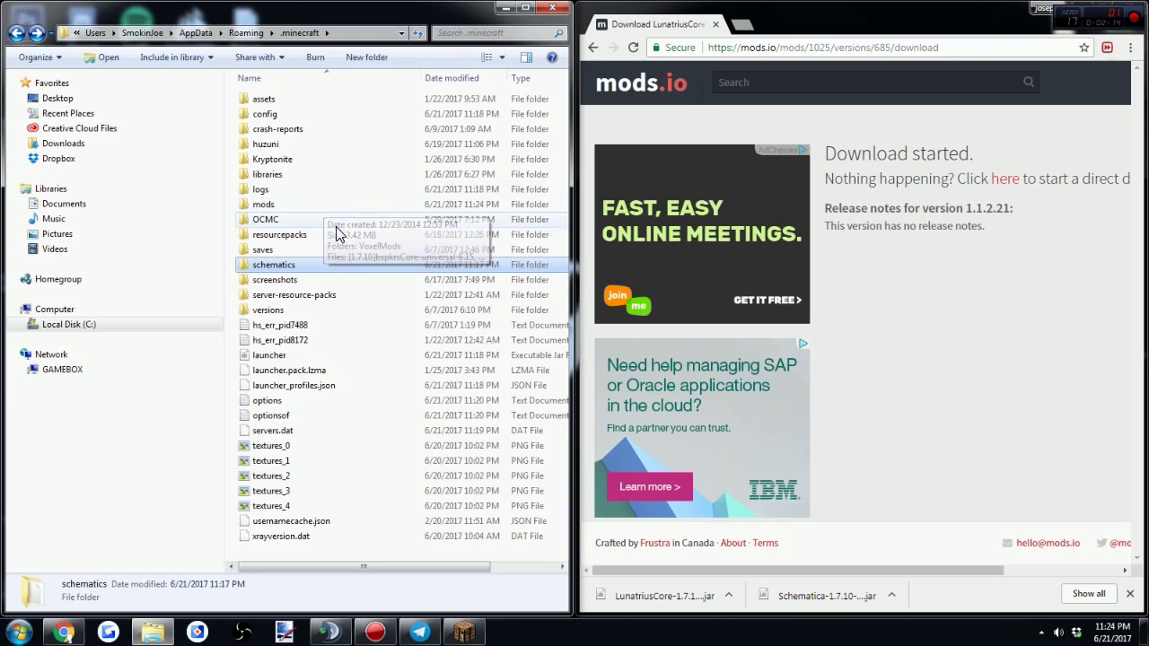
double_click(333, 264)
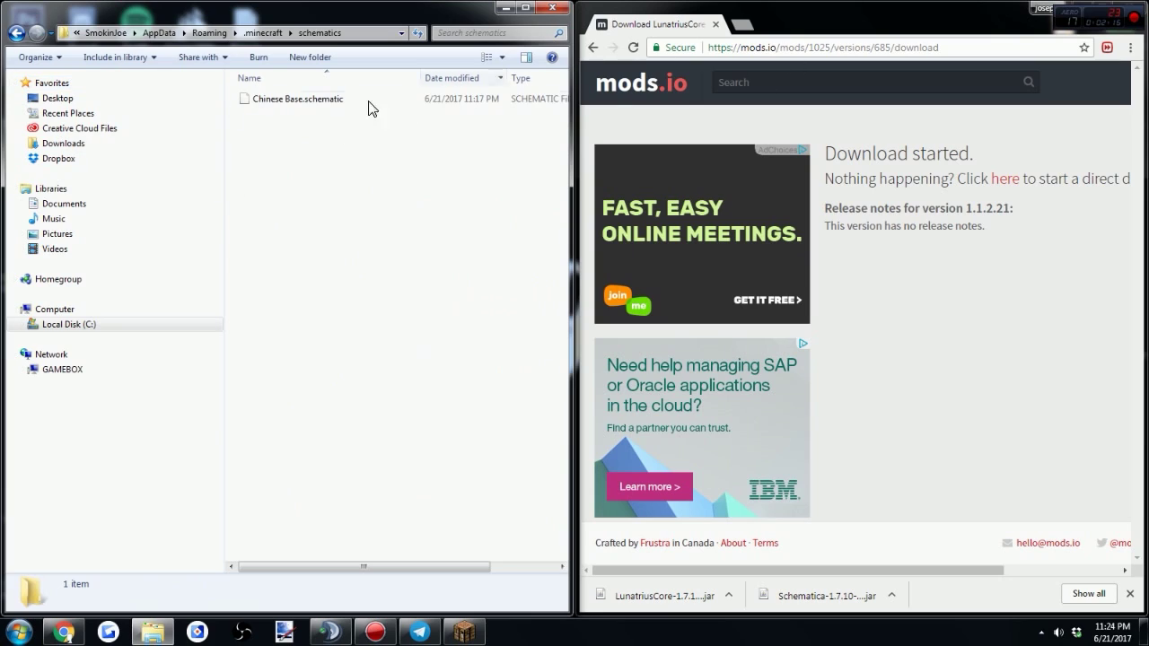
Step: Open YouTube in a new browser tab and go to the signed-in account's own channel
click(749, 27)
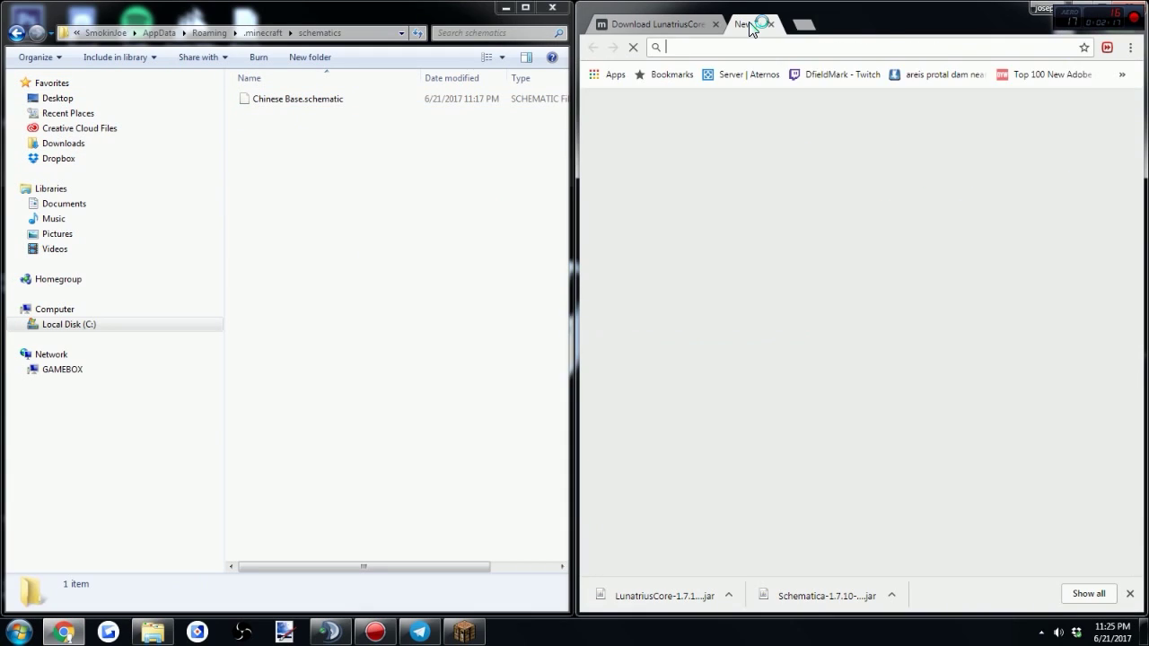
text(you)
key(Return)
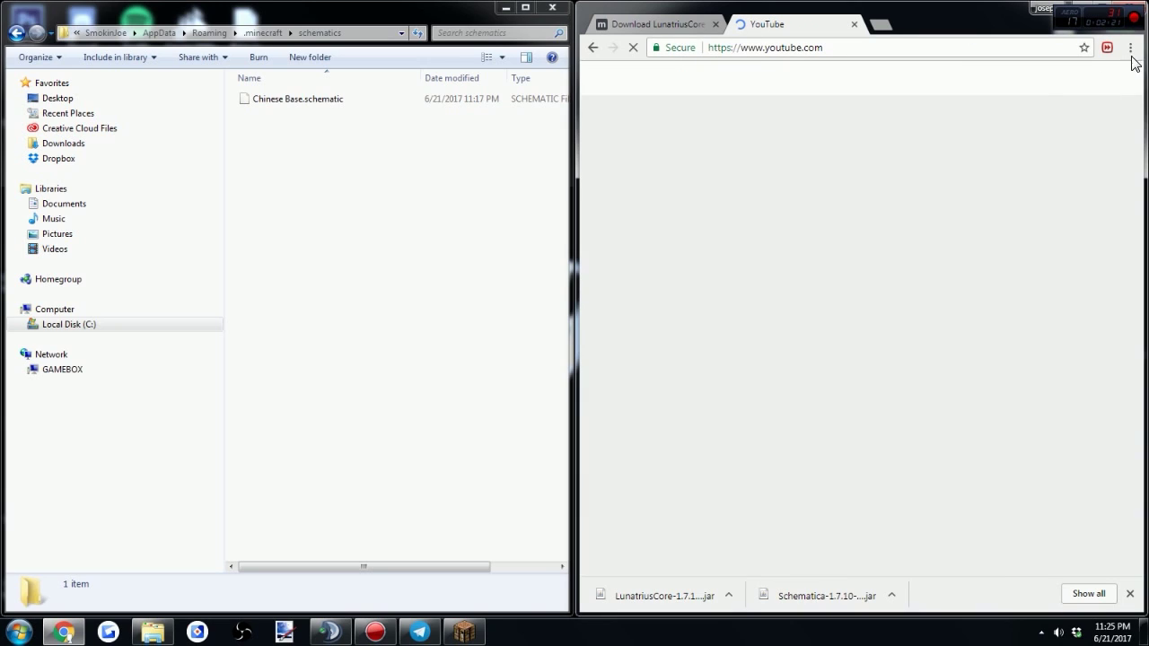
click(610, 87)
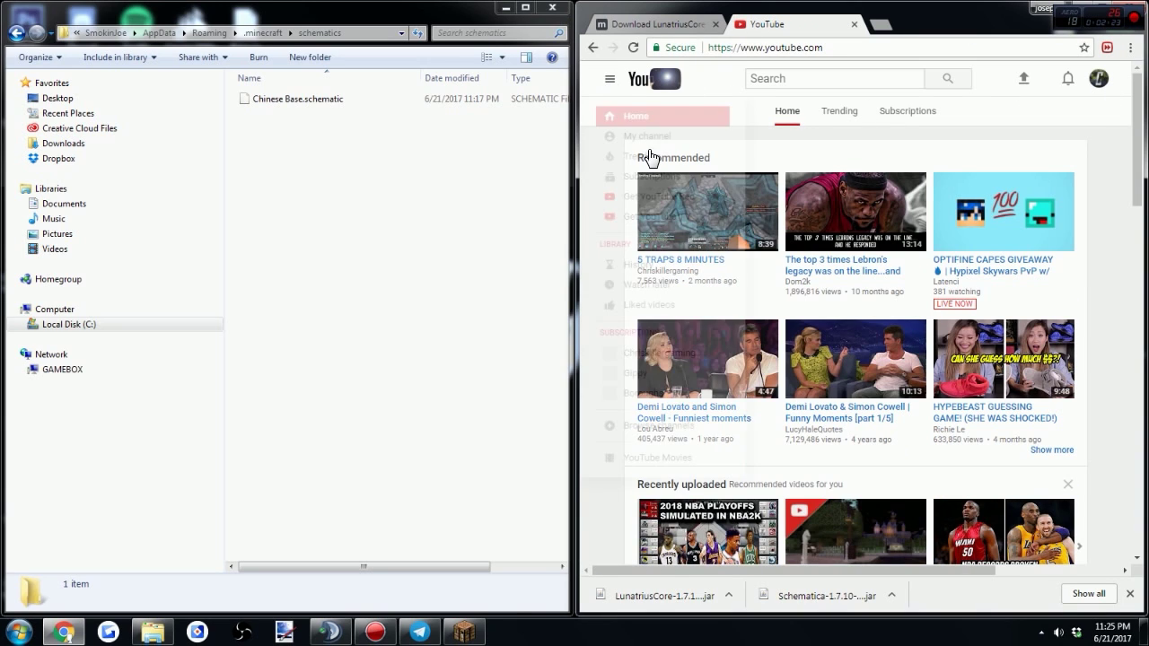
click(652, 135)
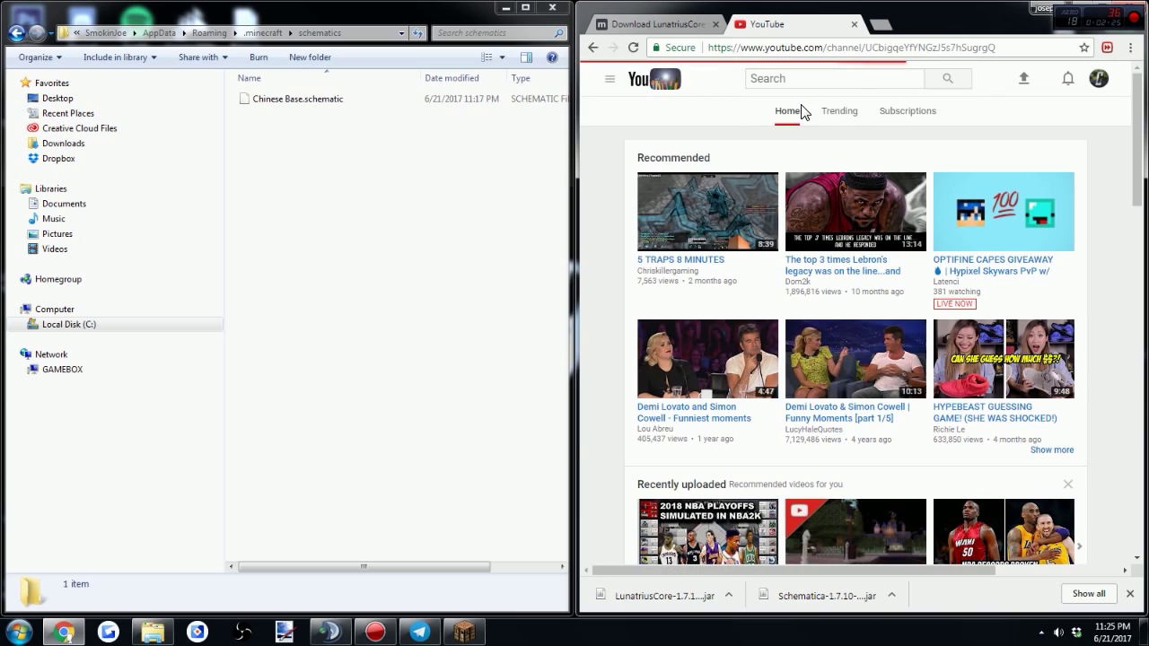
Step: Open the "Free HCF Base Schematica Download" video from the channel's uploads and bring up its description
click(666, 321)
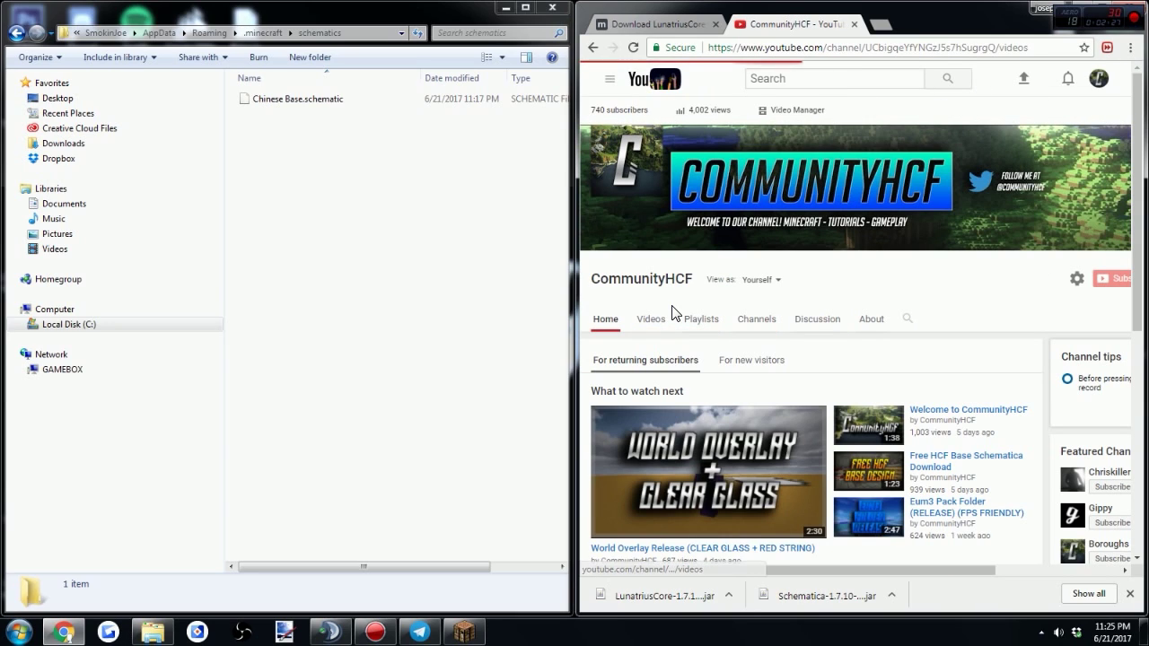
click(926, 270)
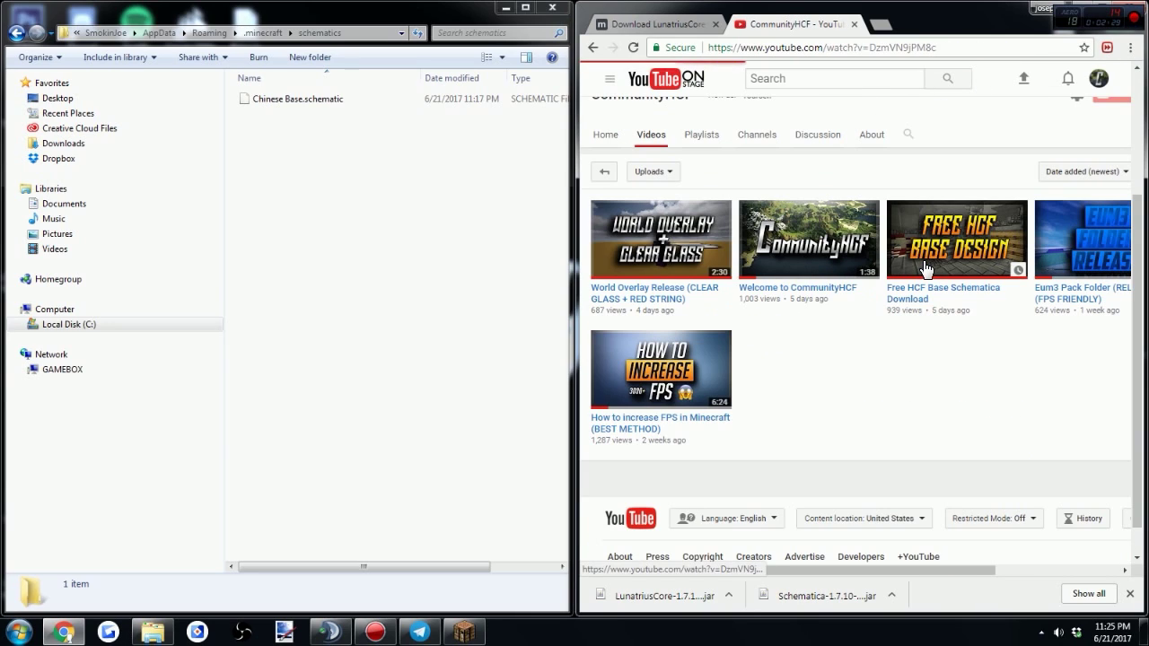
scroll(799, 217, down, 3)
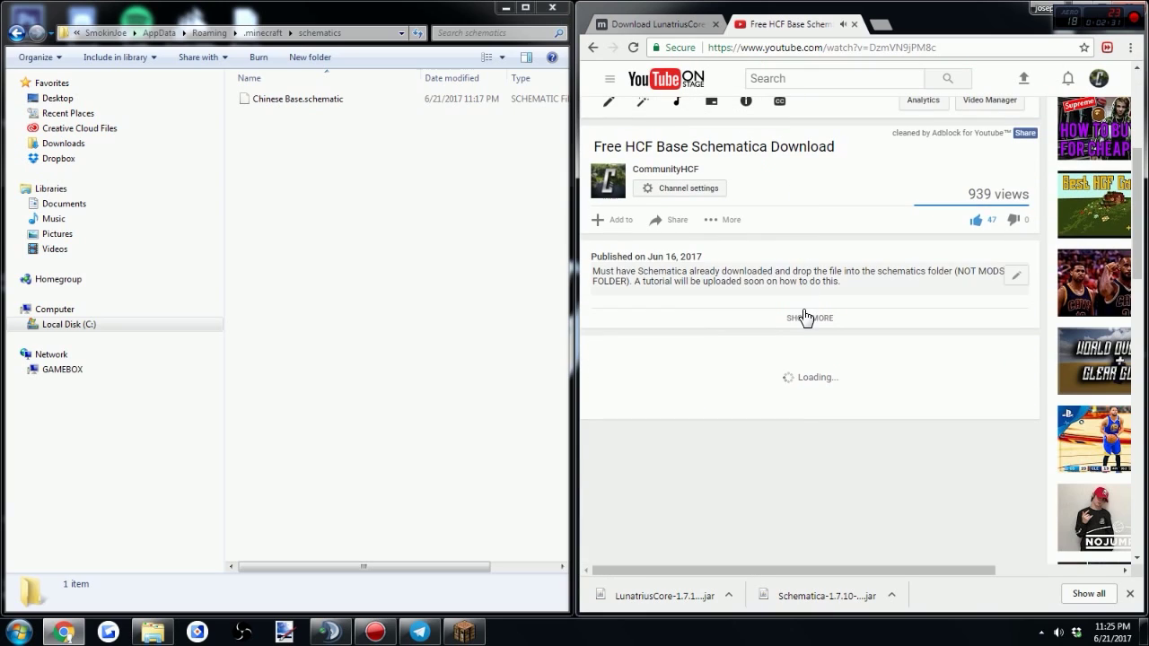
Step: Download HcfBaseDesign.schematic from the MediaFire link in the video description and copy it into the schematics folder
click(805, 317)
click(798, 300)
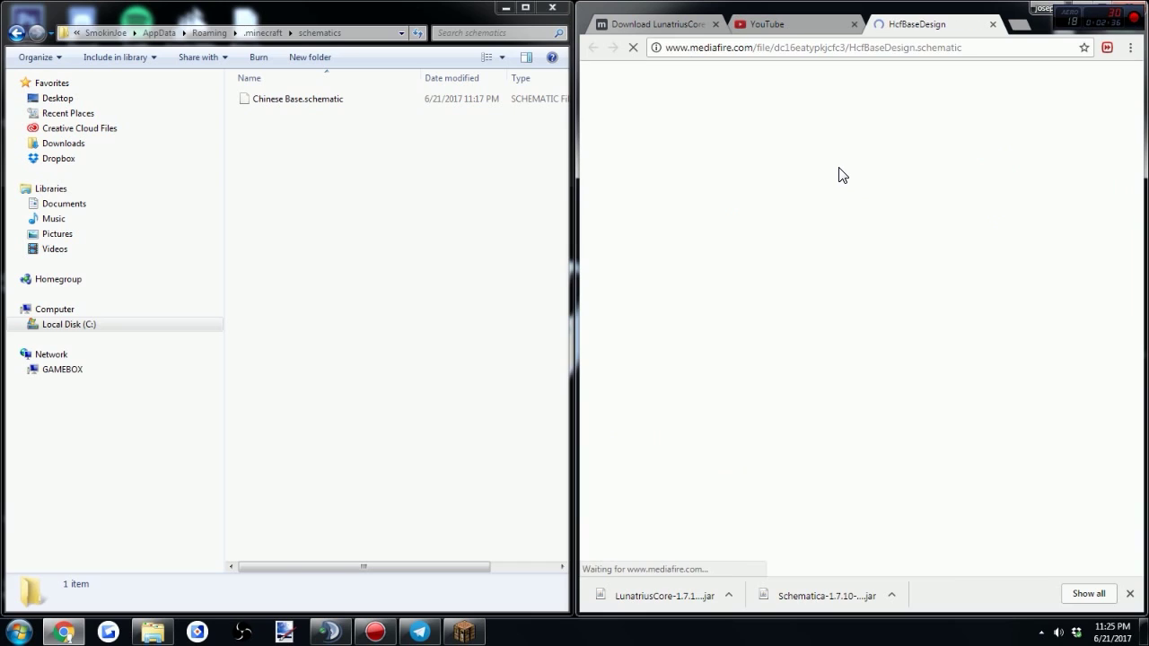
click(1004, 187)
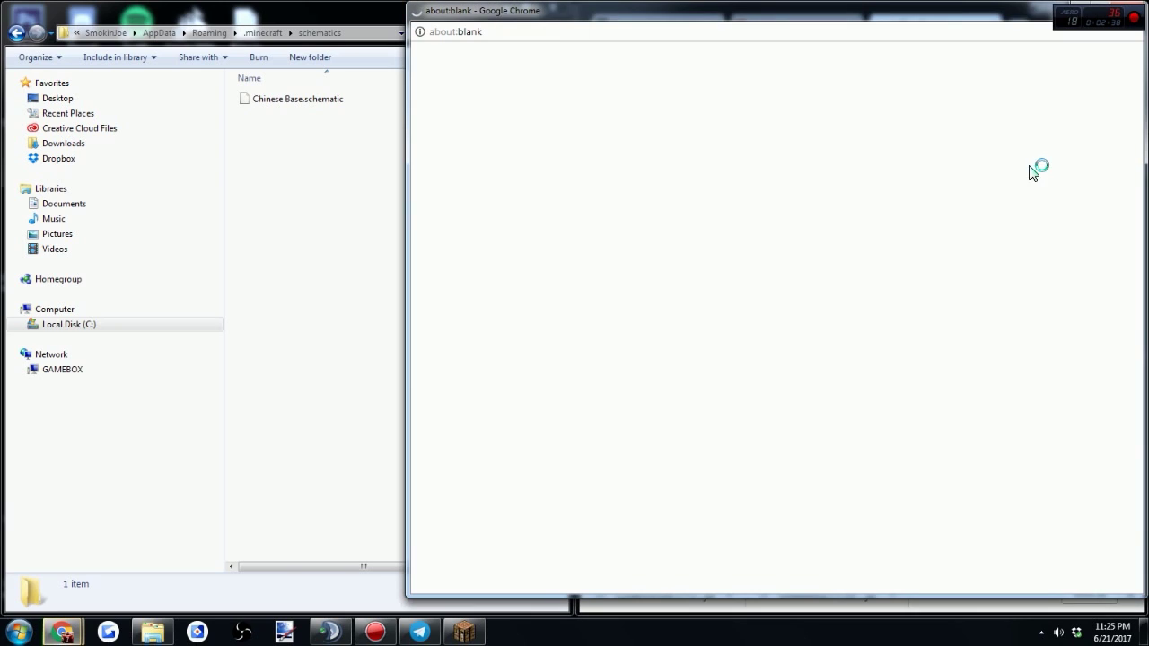
click(1132, 10)
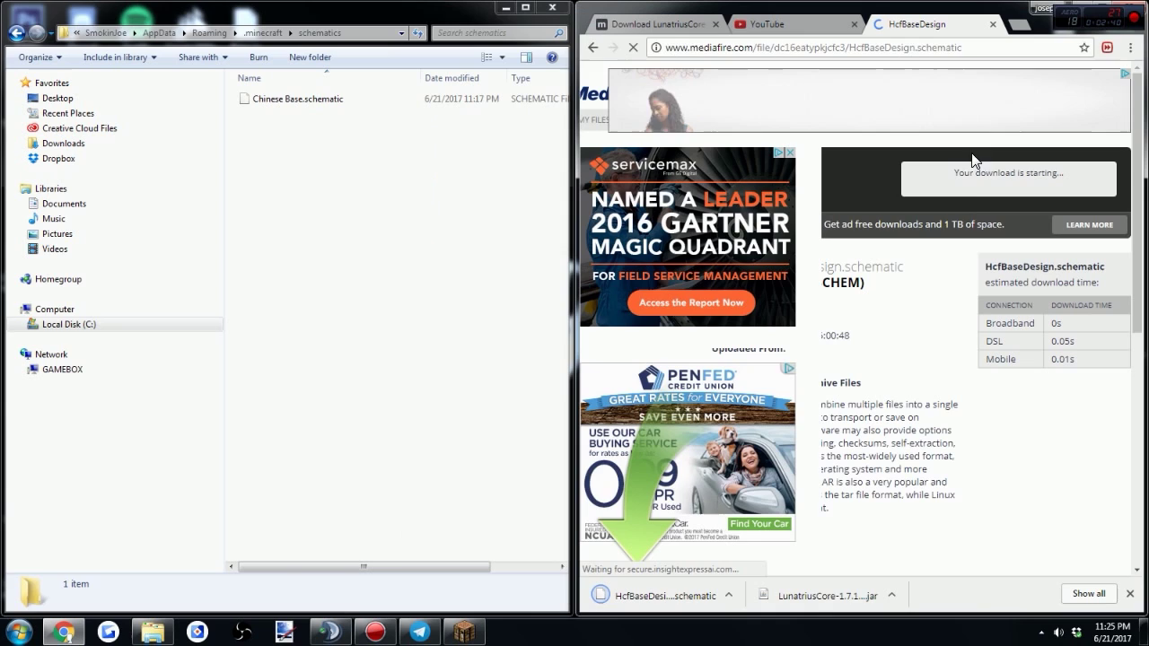
drag(667, 599, 350, 286)
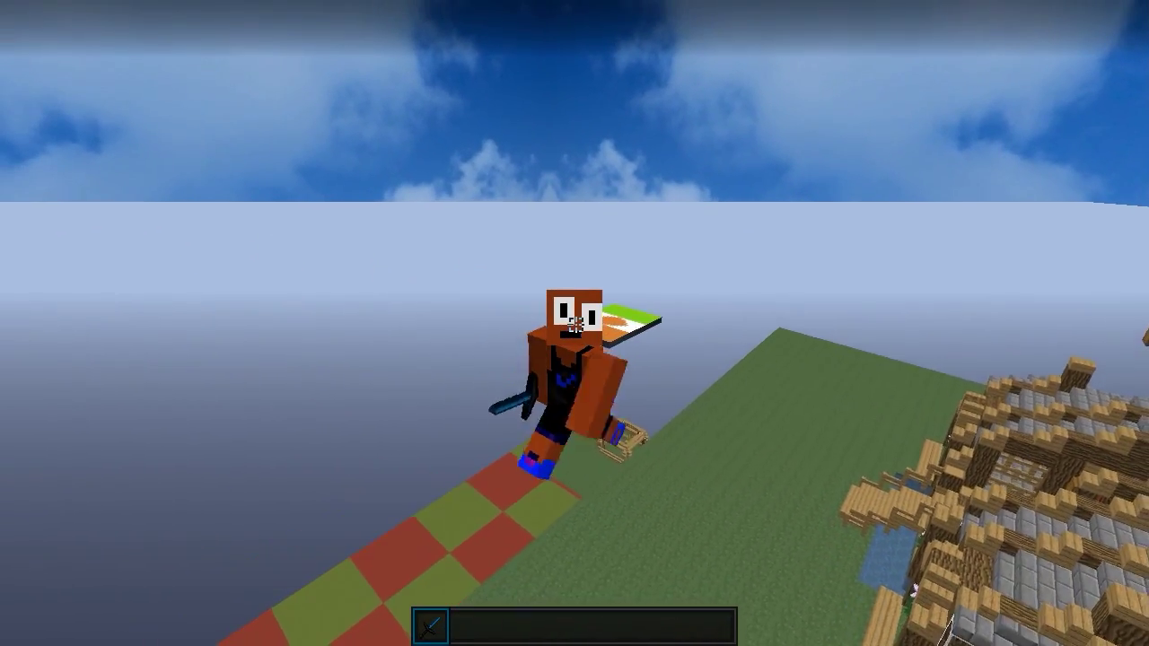
Step: In Minecraft, go to the Schematica section of the control settings and open the Load schematic key binding for editing
key(a)
key(w)
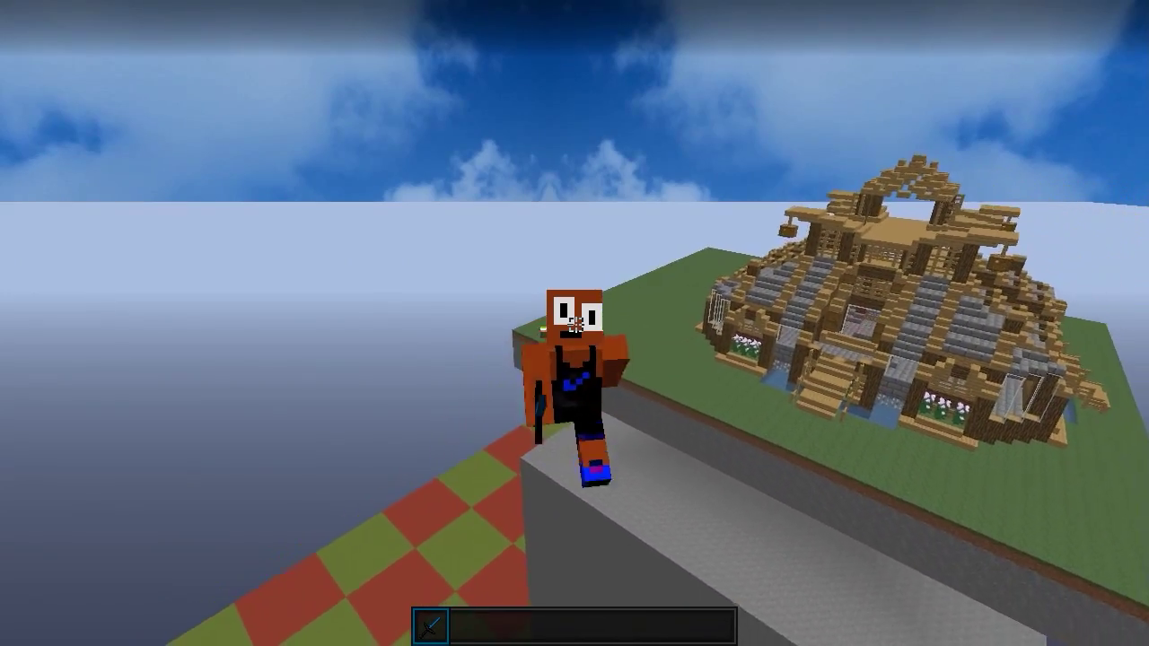
key(KP_Divide)
key(Escape)
key(Escape)
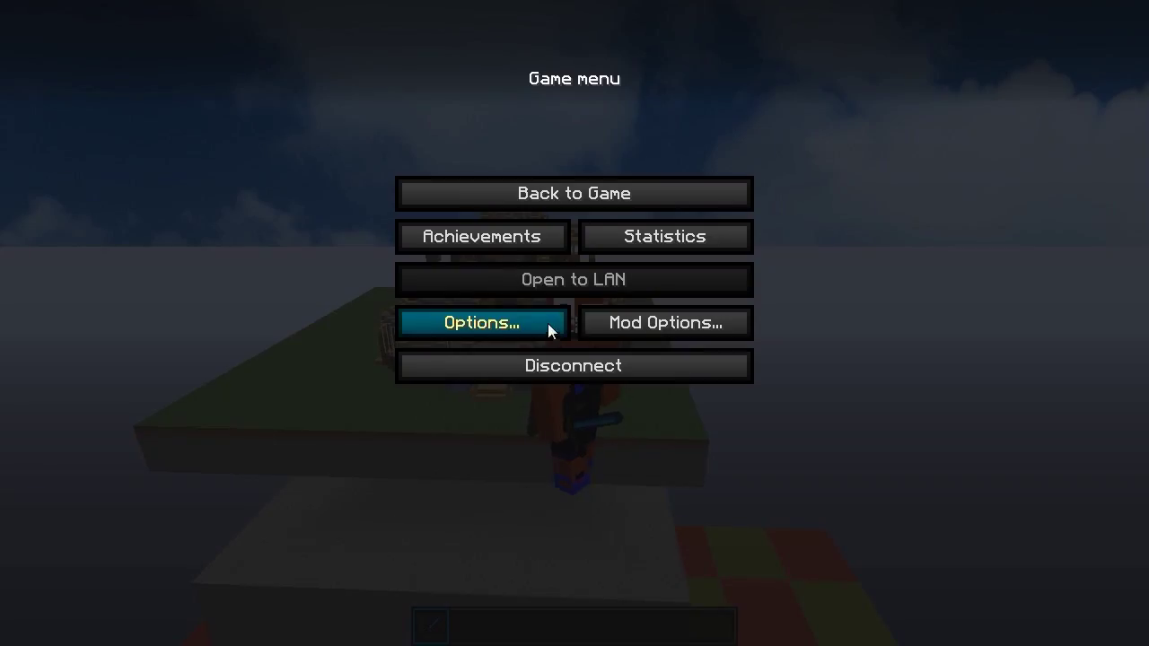
click(546, 328)
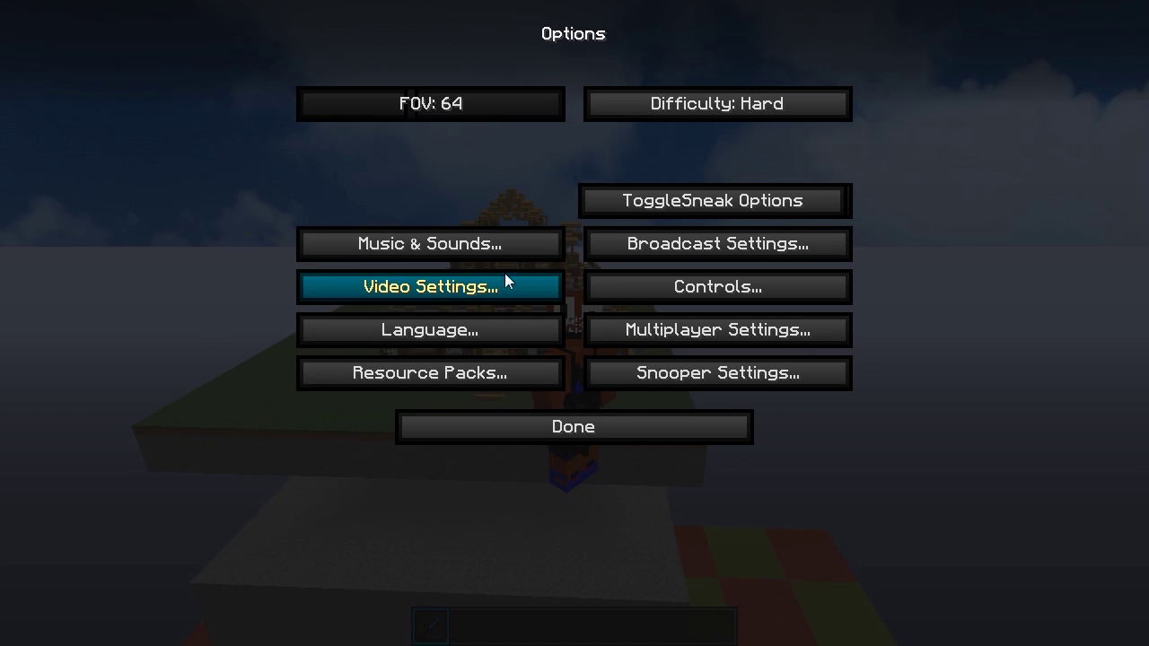
click(634, 285)
scroll(633, 270, down, 20)
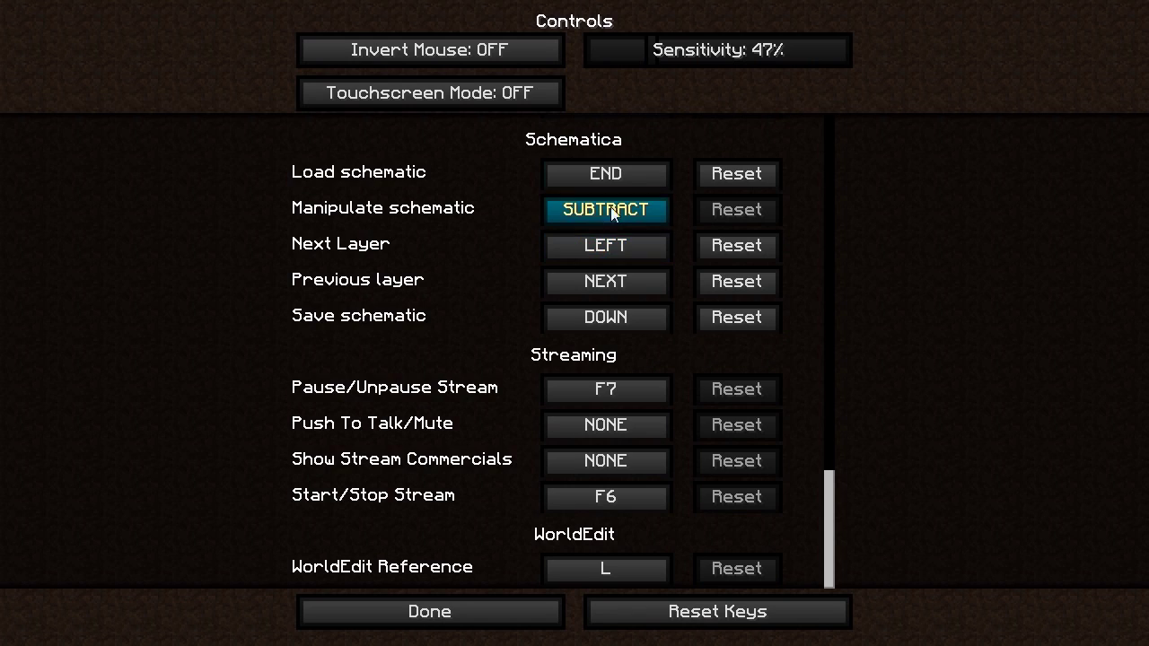
click(614, 174)
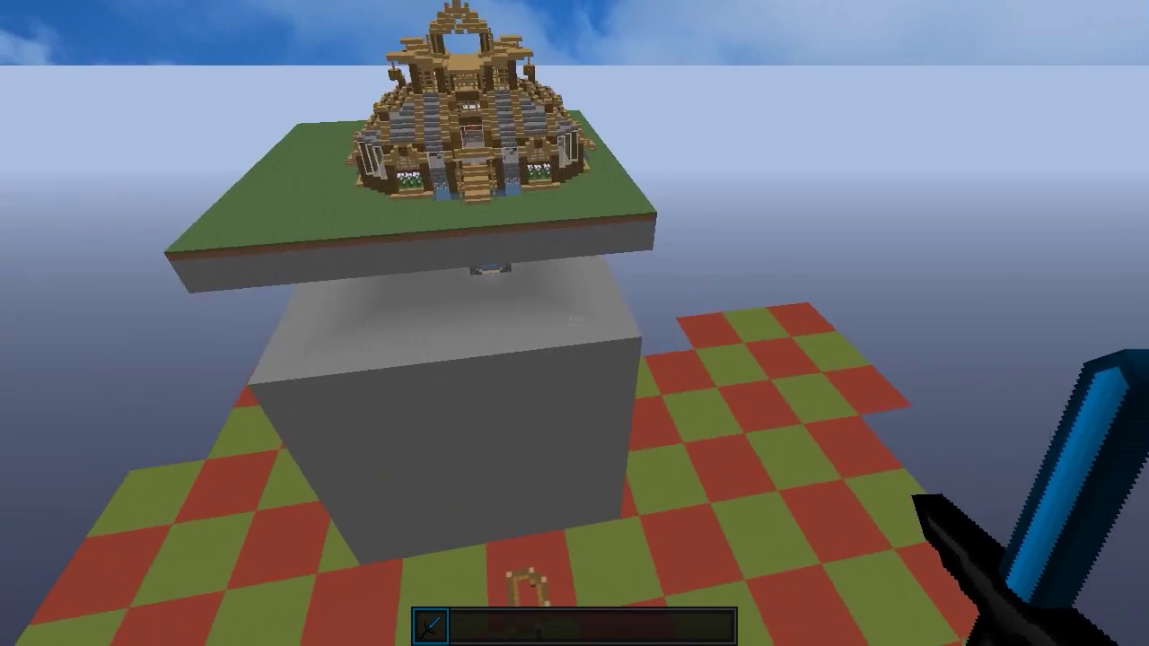
Step: Load the HcfBaseDesign schematic into the world
key(s)
key(KP_Divide)
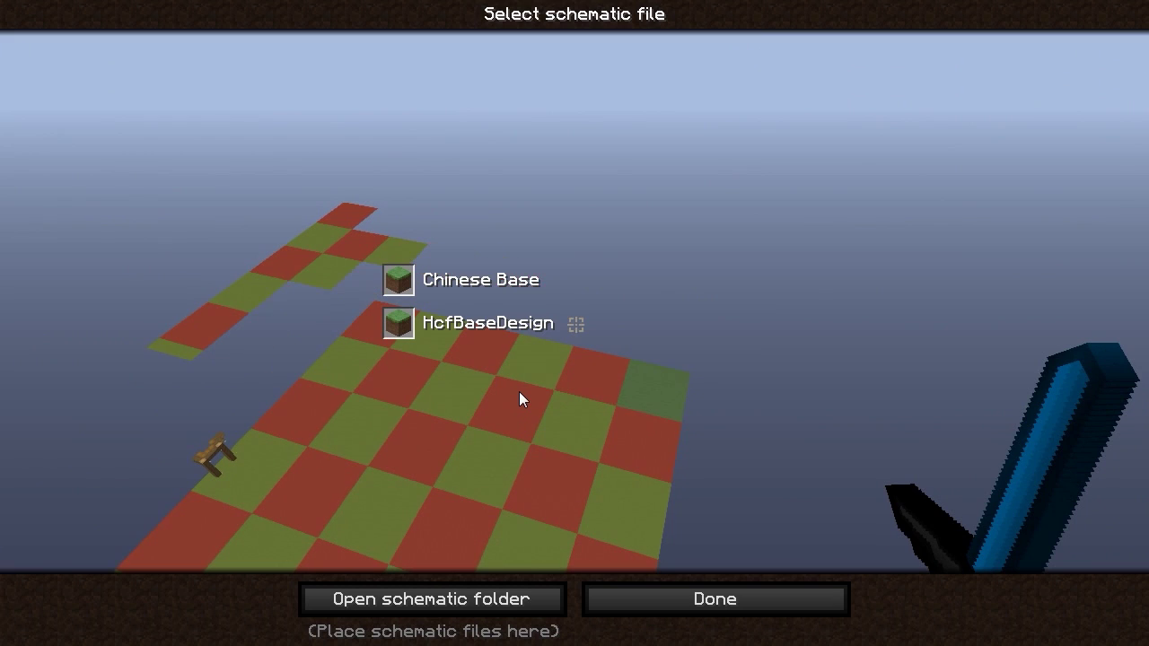
click(524, 327)
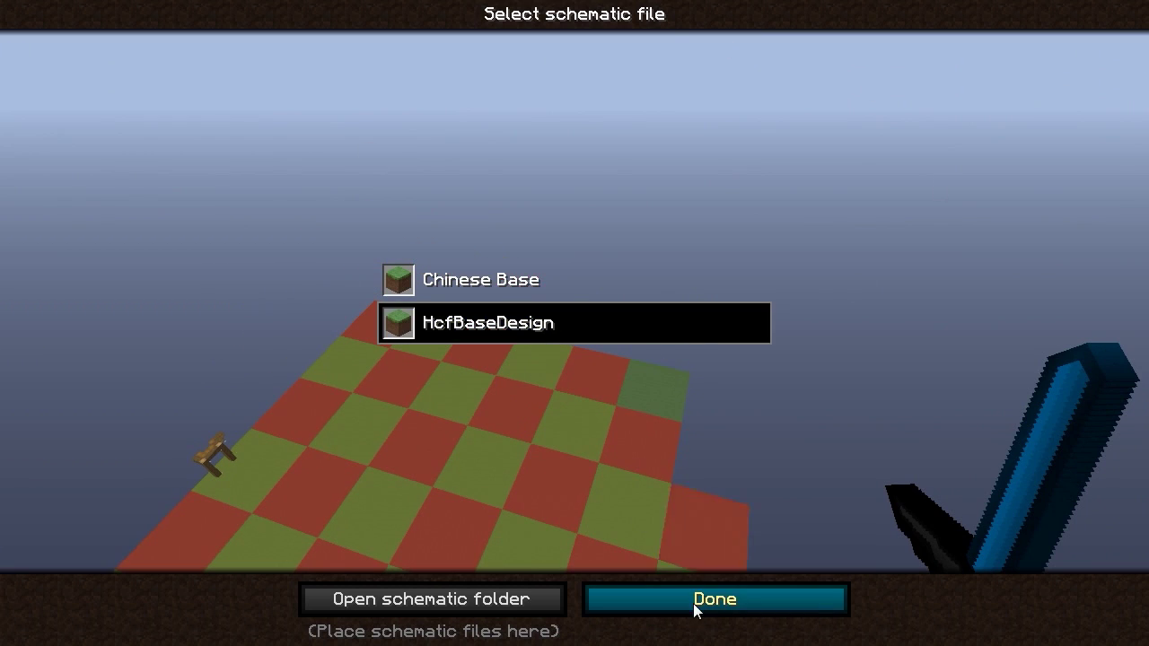
click(696, 600)
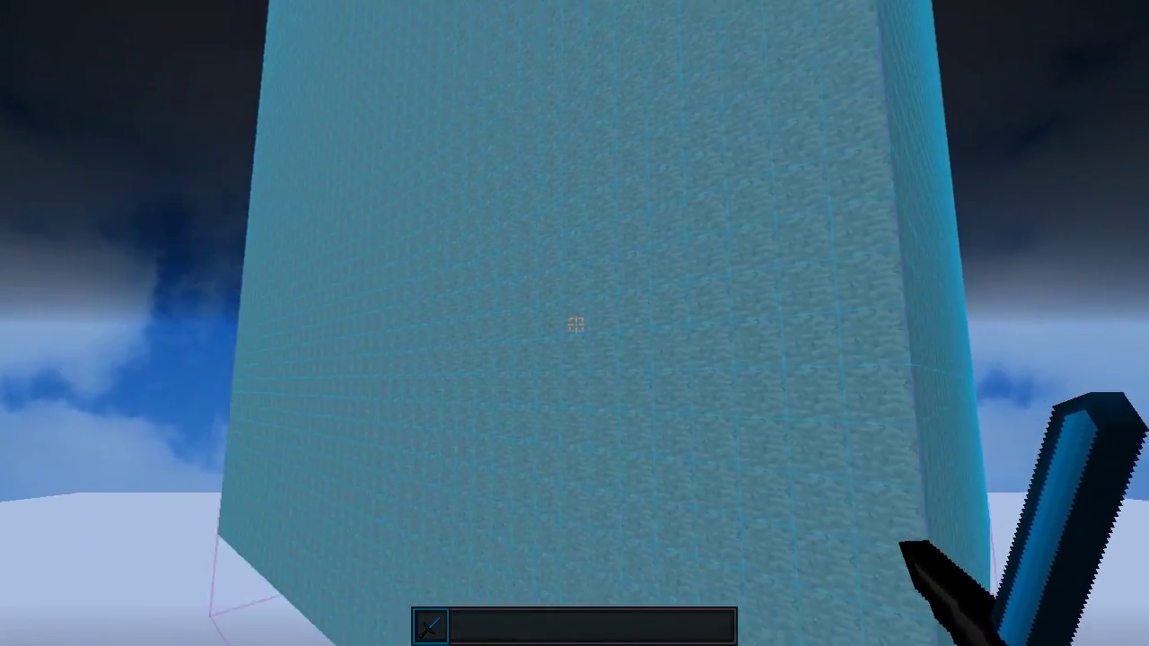
Step: Fly around the loaded schematic and examine its ghost blocks from the side, from above and up close
key(2)
key(s)
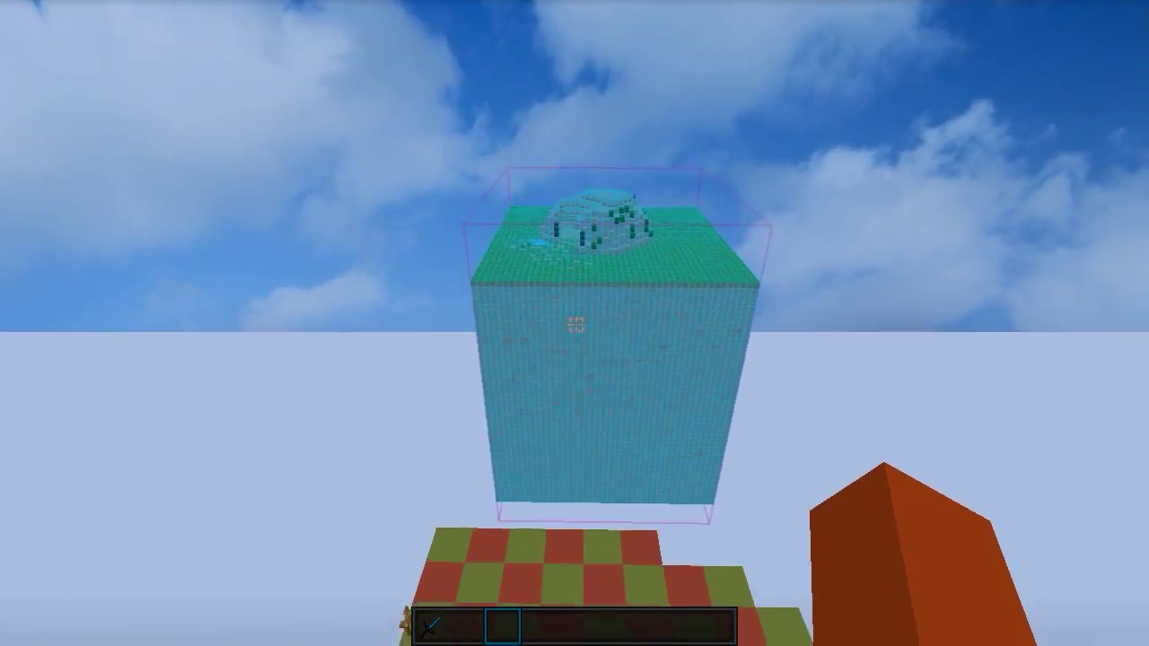
key(w)
key(a)
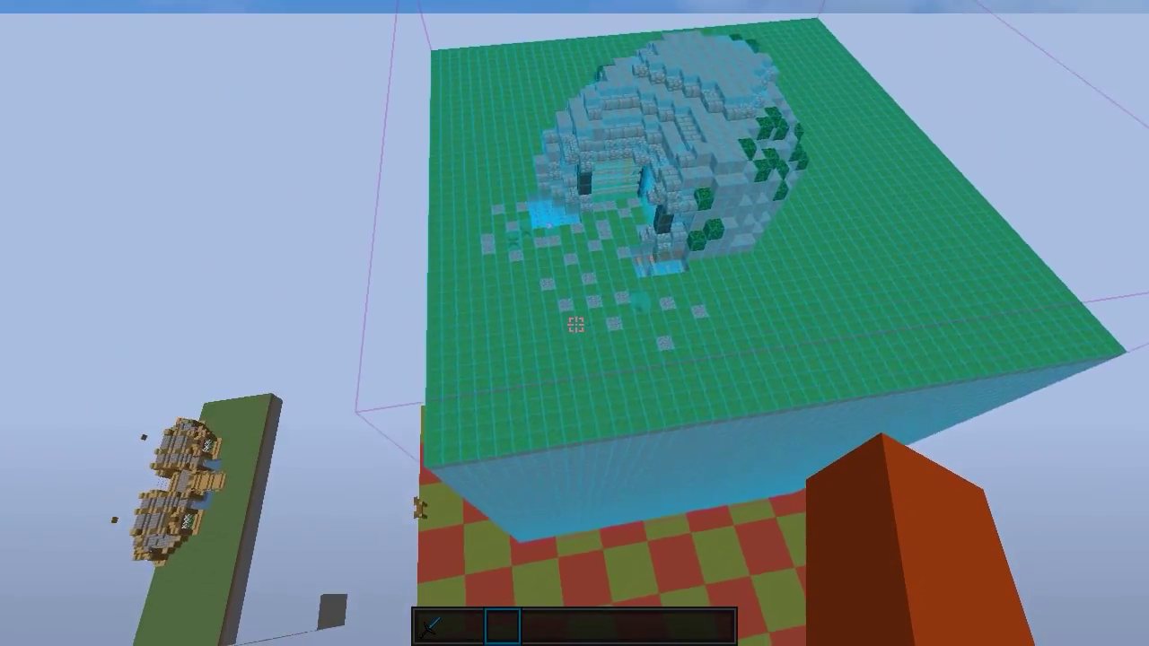
key(w)
key(shift)
key(space)
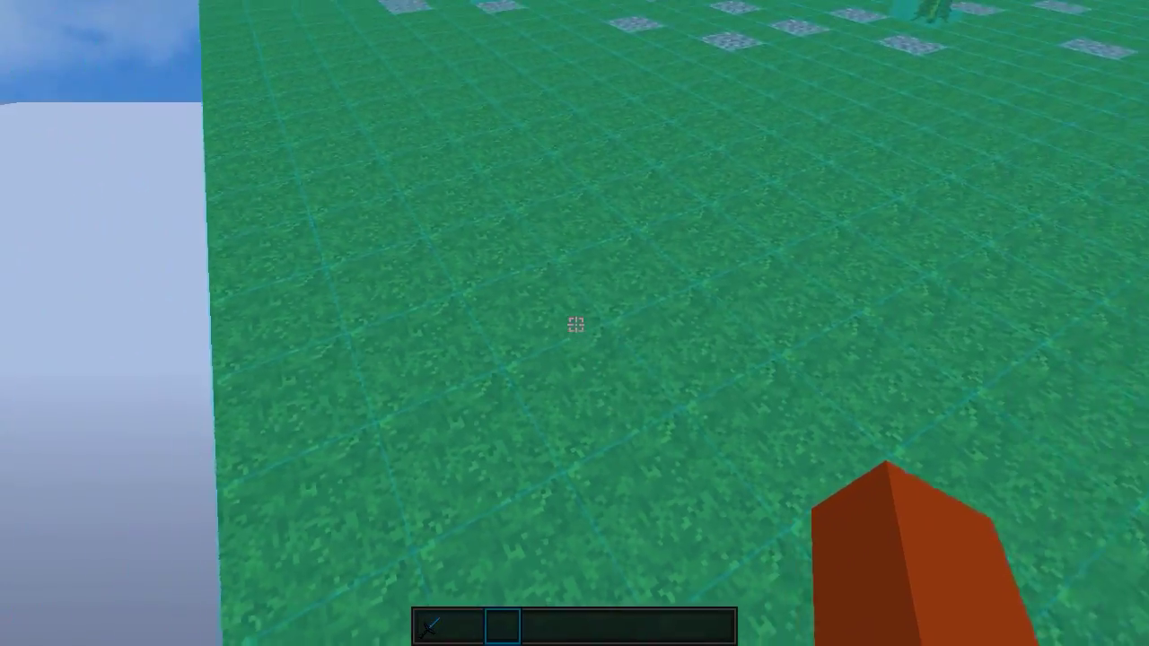
key(space)
key(s)
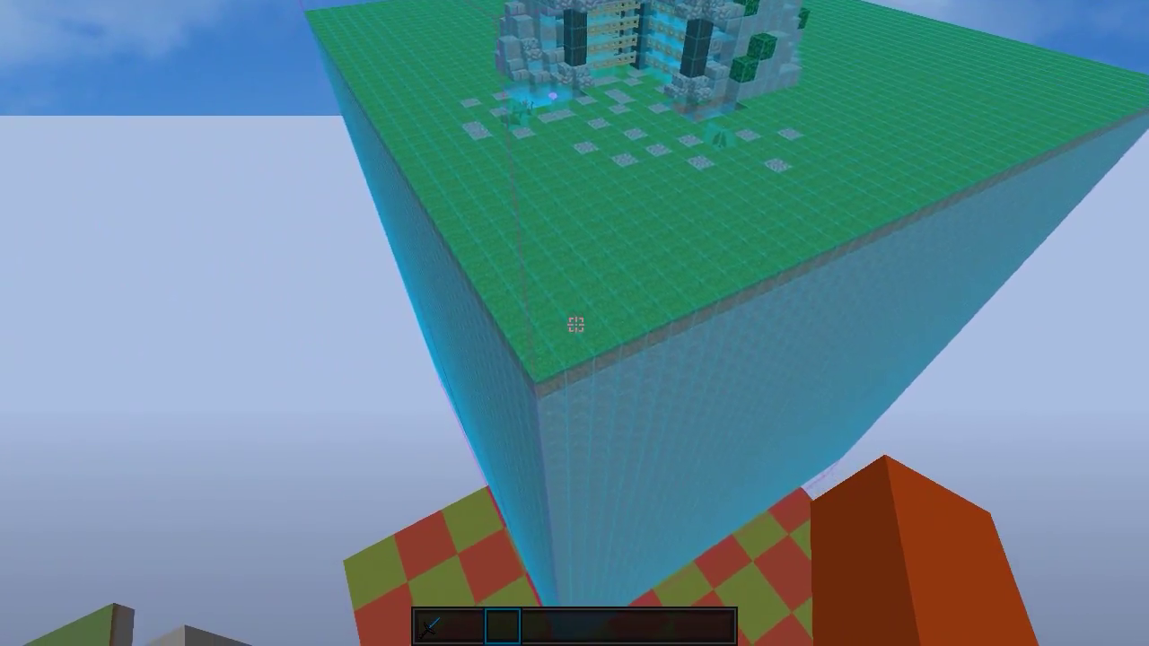
Step: Take a stack of 64 grass blocks from the creative building blocks and hold it in hotbar slot 2
key(e)
key(e)
key(e)
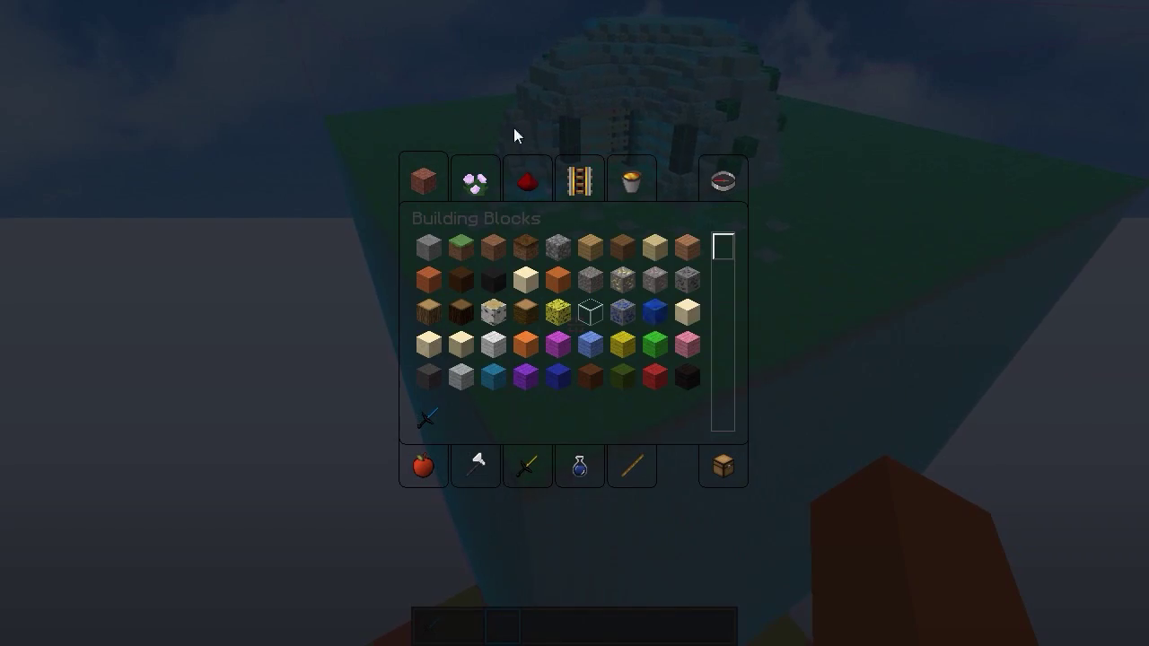
shift+click(460, 244)
key(e)
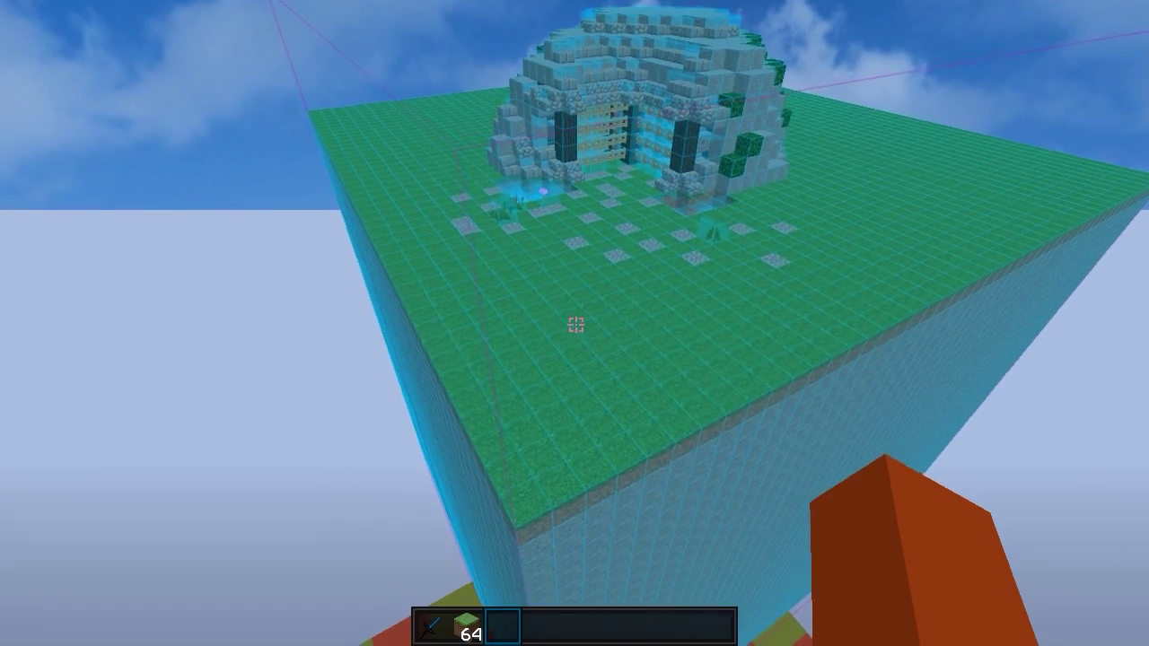
key(2)
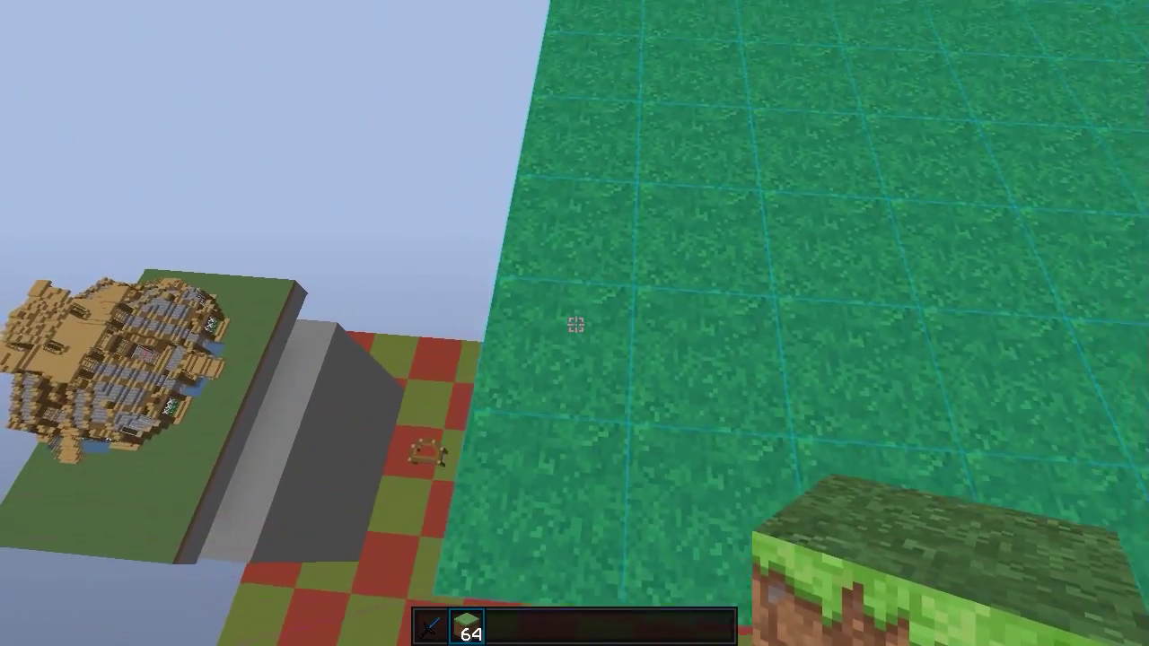
Step: Run the command //up 1 near the corner of the schematic's ghost grass layer
key(slash)
key(Escape)
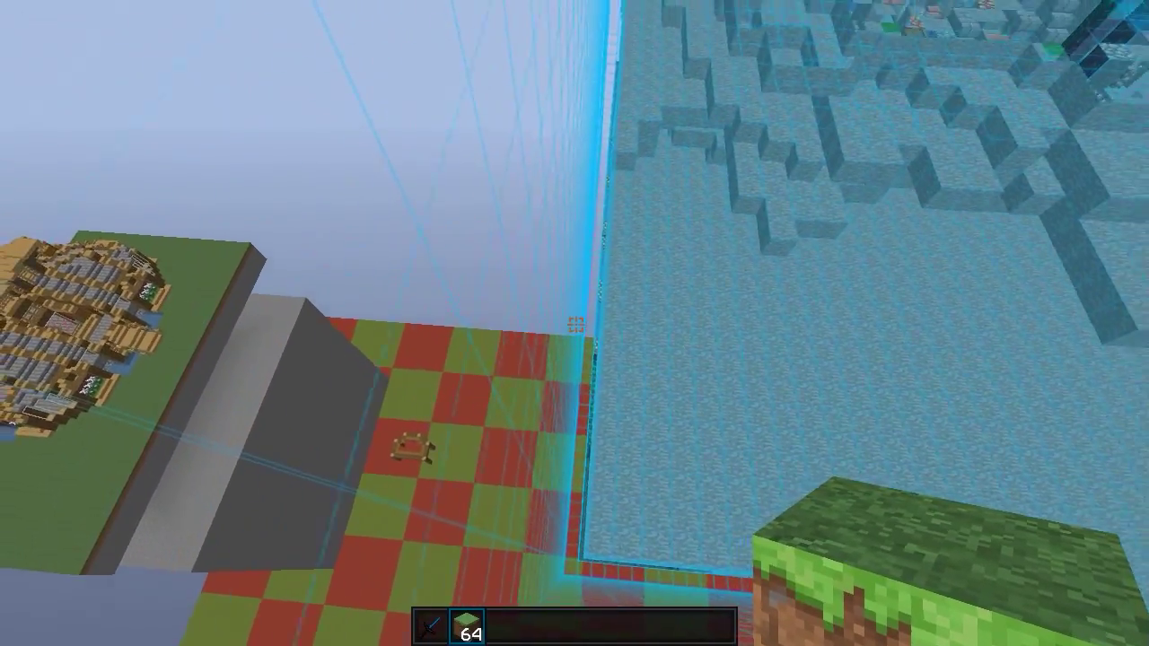
right_click(575, 325)
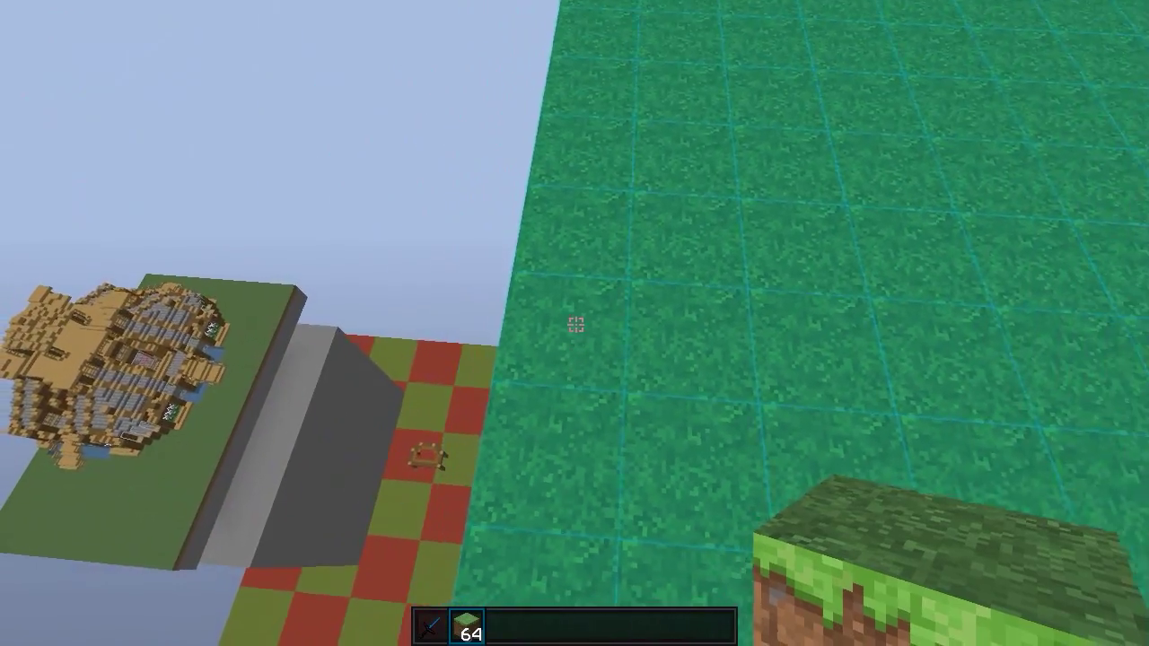
text(//up 1)
key(Return)
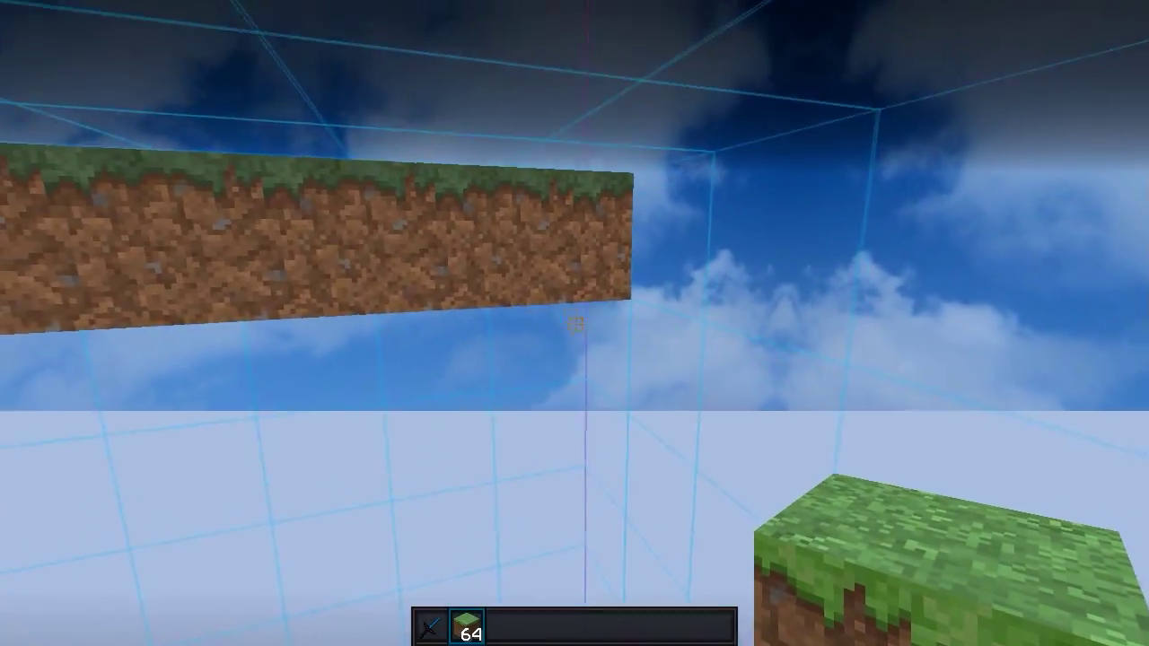
Step: Place grass blocks over the ghost grass at the schematic's corner
right_click(576, 324)
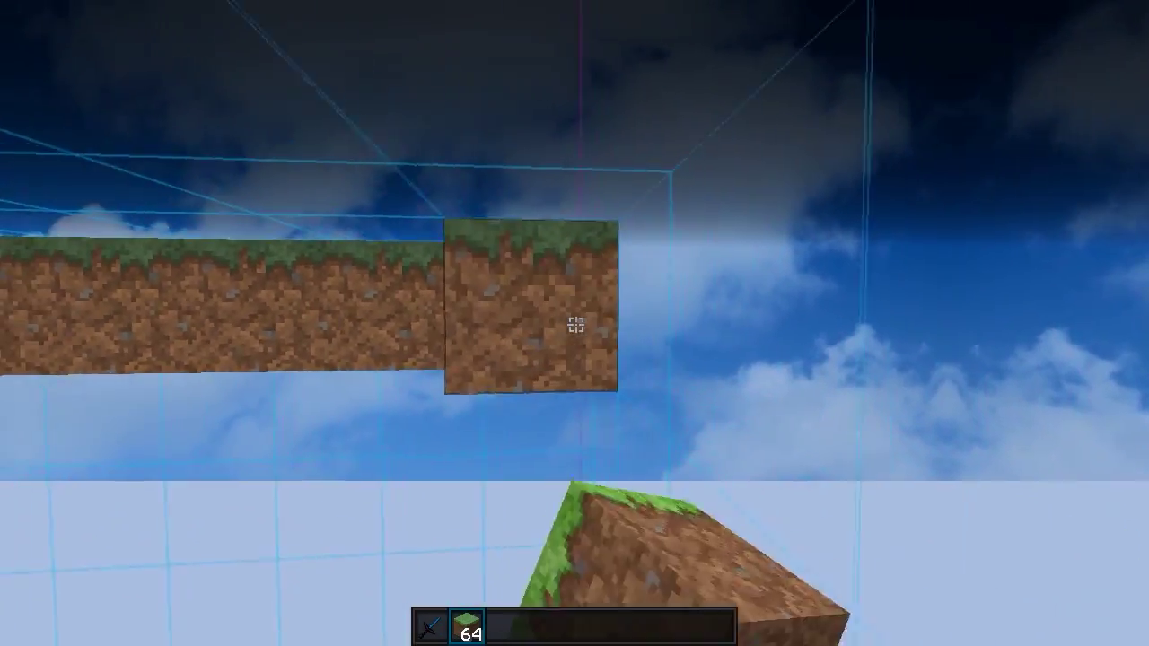
key(space)
right_click(576, 324)
right_click(576, 324)
right_click(576, 324)
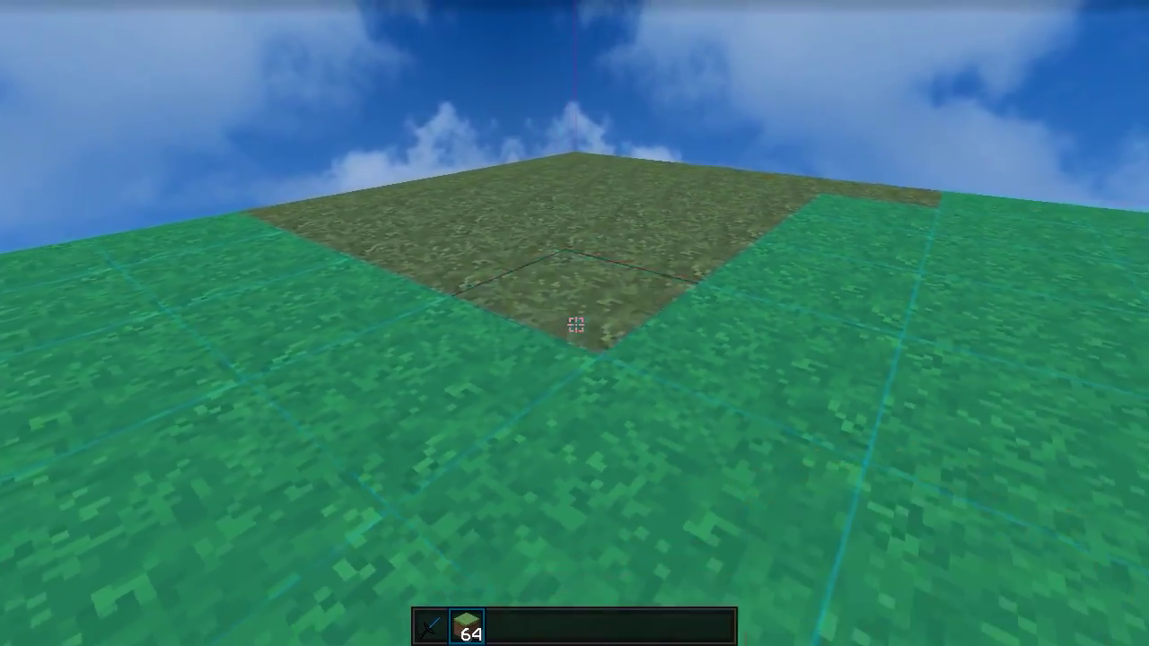
right_click(576, 324)
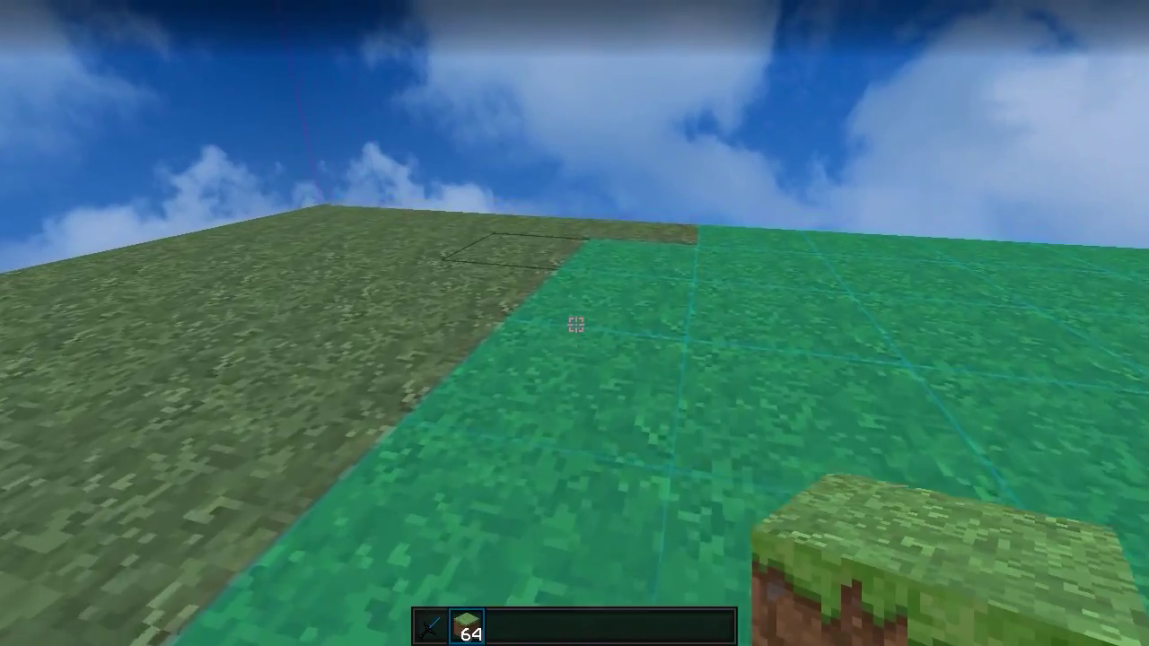
Step: Place further grass blocks beside the corner patch and break the stray one on top of the layer
right_click(576, 324)
key(s)
right_click(576, 324)
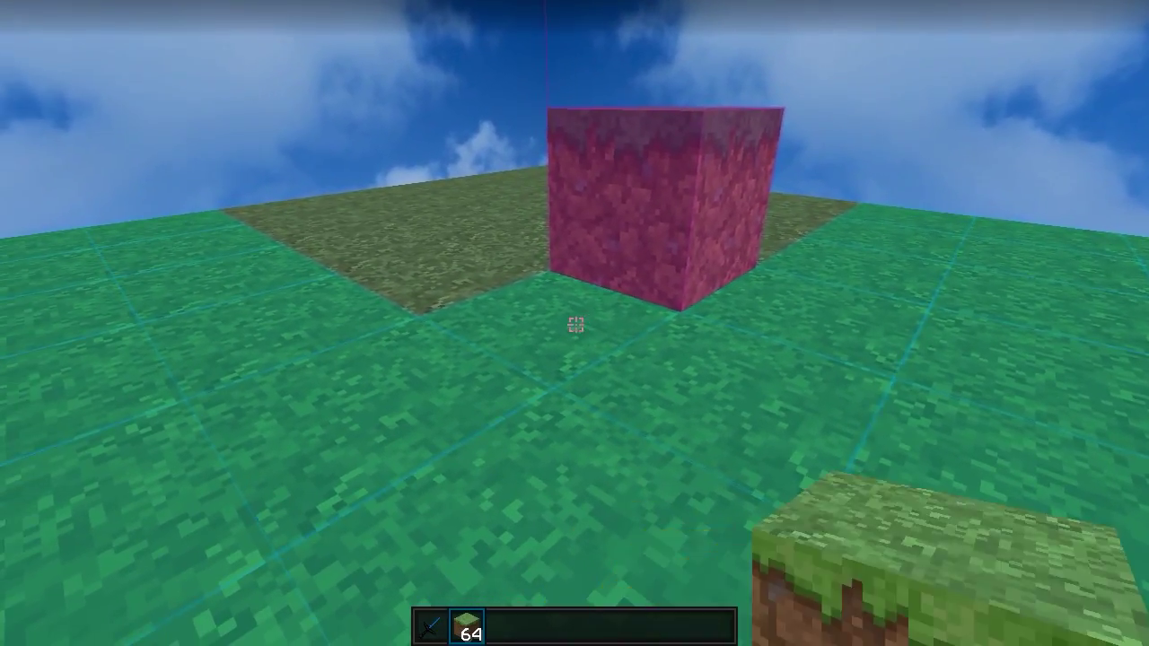
click(575, 325)
key(space)
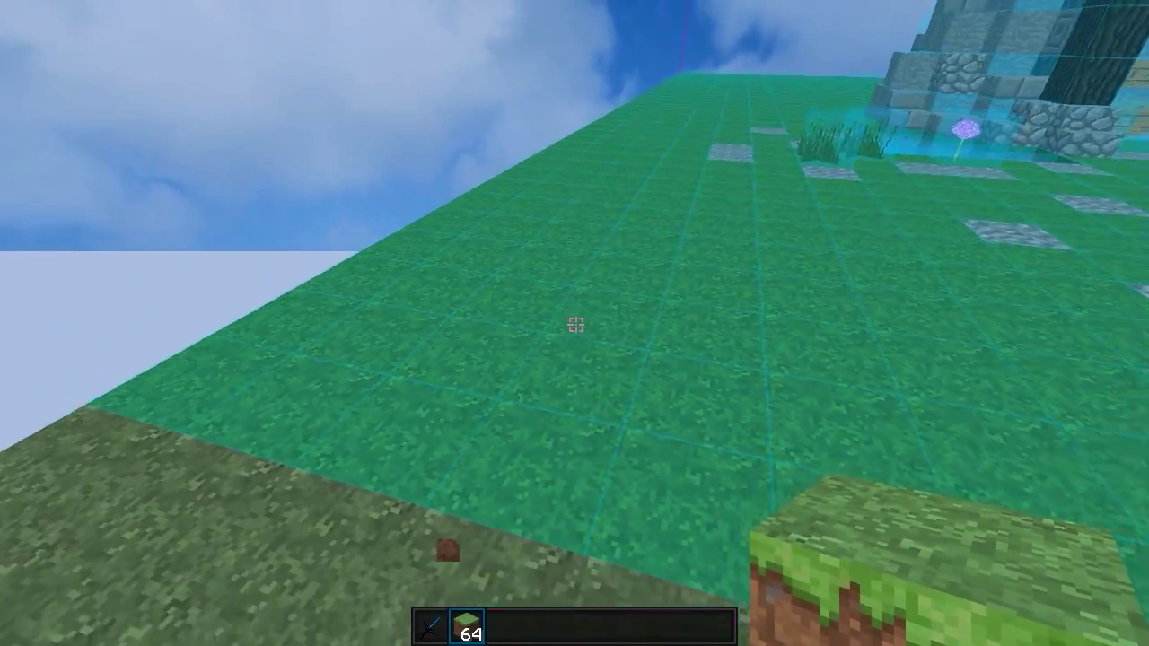
Step: Place an extra grass block on top of the finished patch and break it again
key(s)
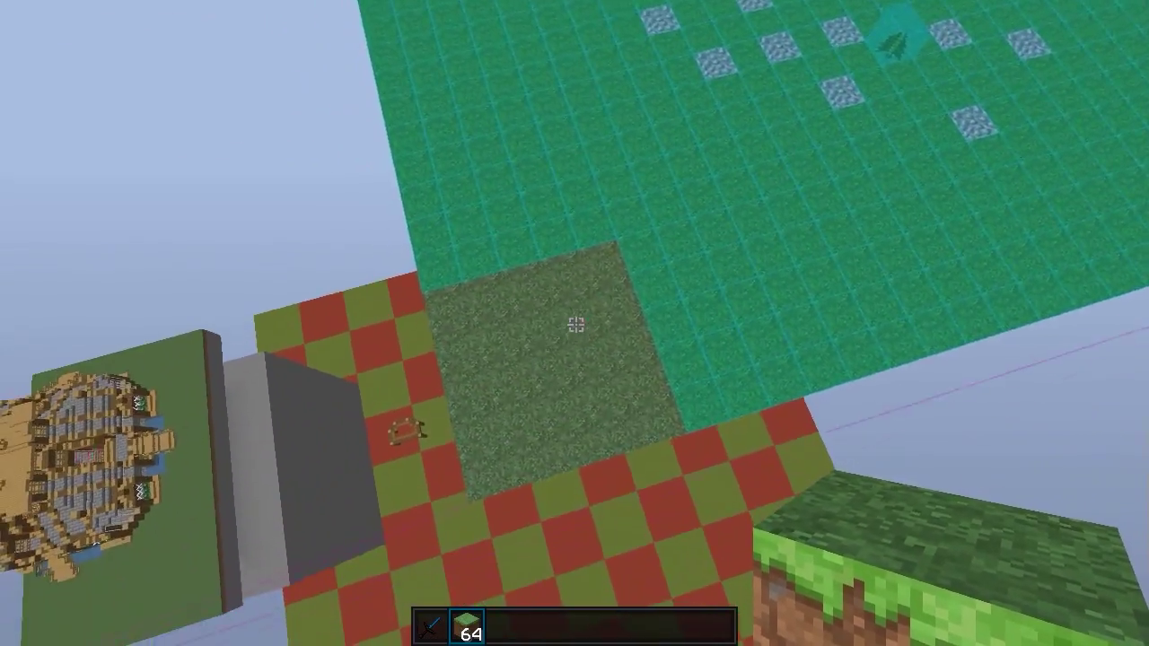
key(shift)
key(w)
right_click(575, 325)
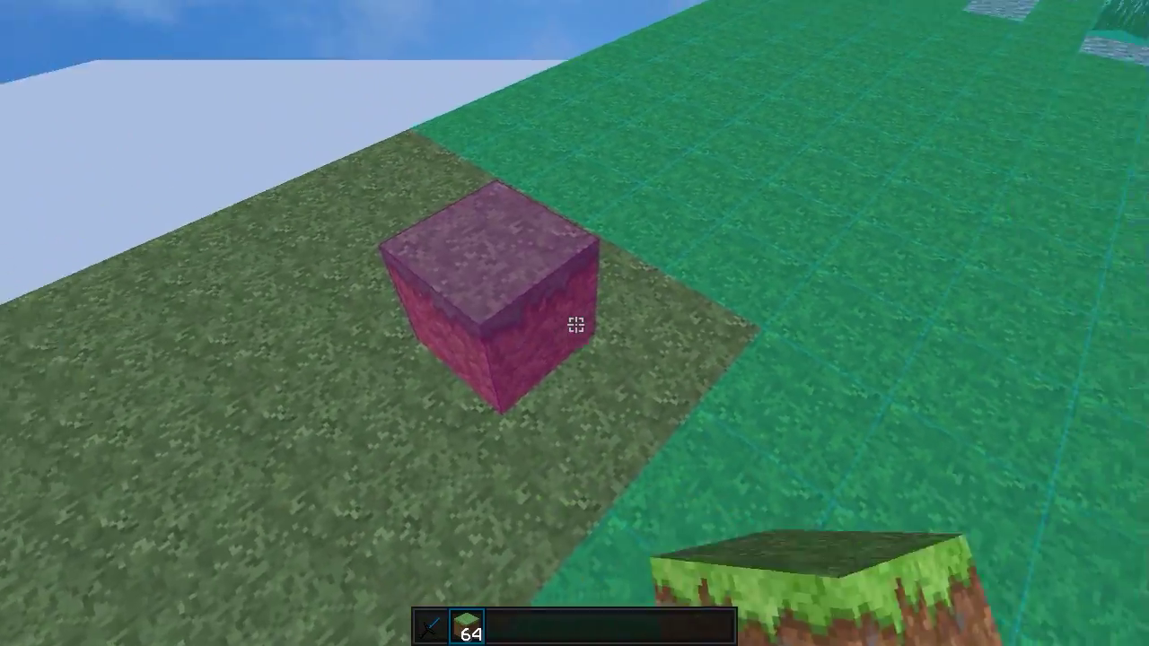
click(575, 324)
key(a)
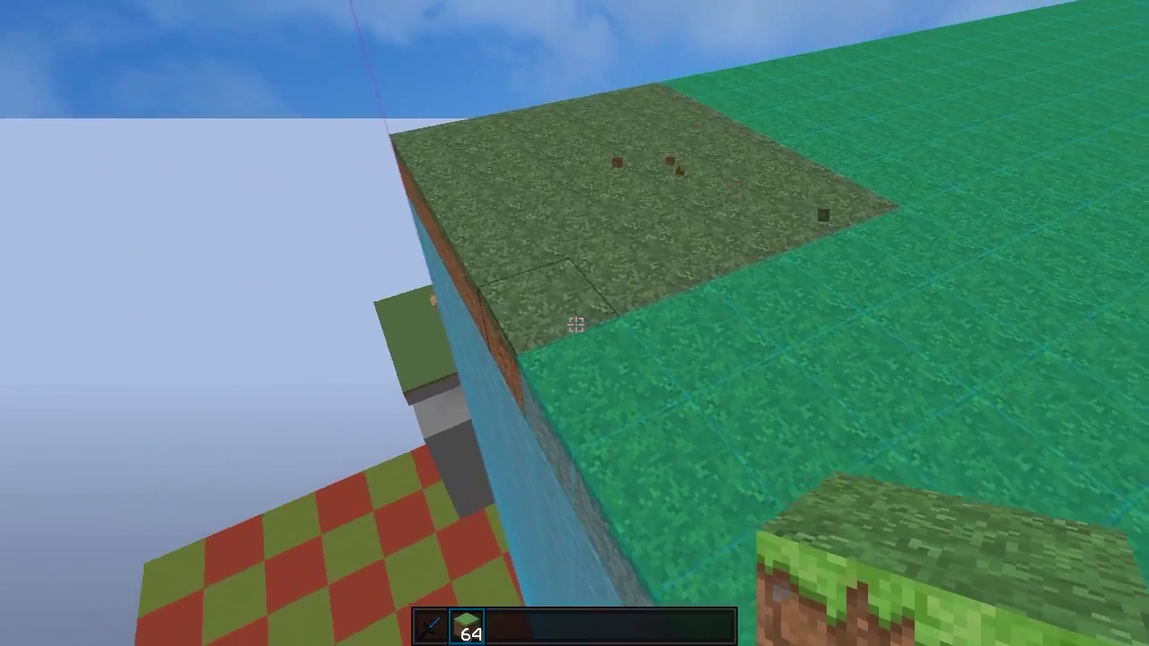
Step: Extend the grass patch along its edge over the neighbouring ghost blocks, removing any misplaced block
right_click(575, 325)
click(576, 325)
key(w)
key(shift)
right_click(576, 325)
key(w)
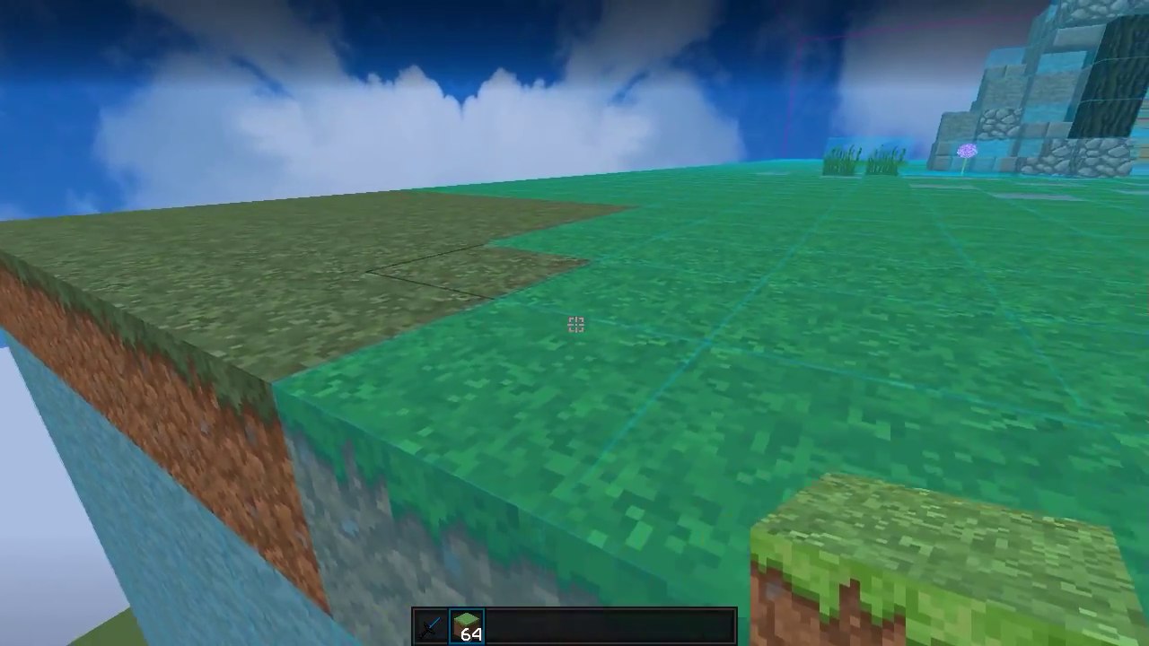
right_click(575, 325)
right_click(575, 325)
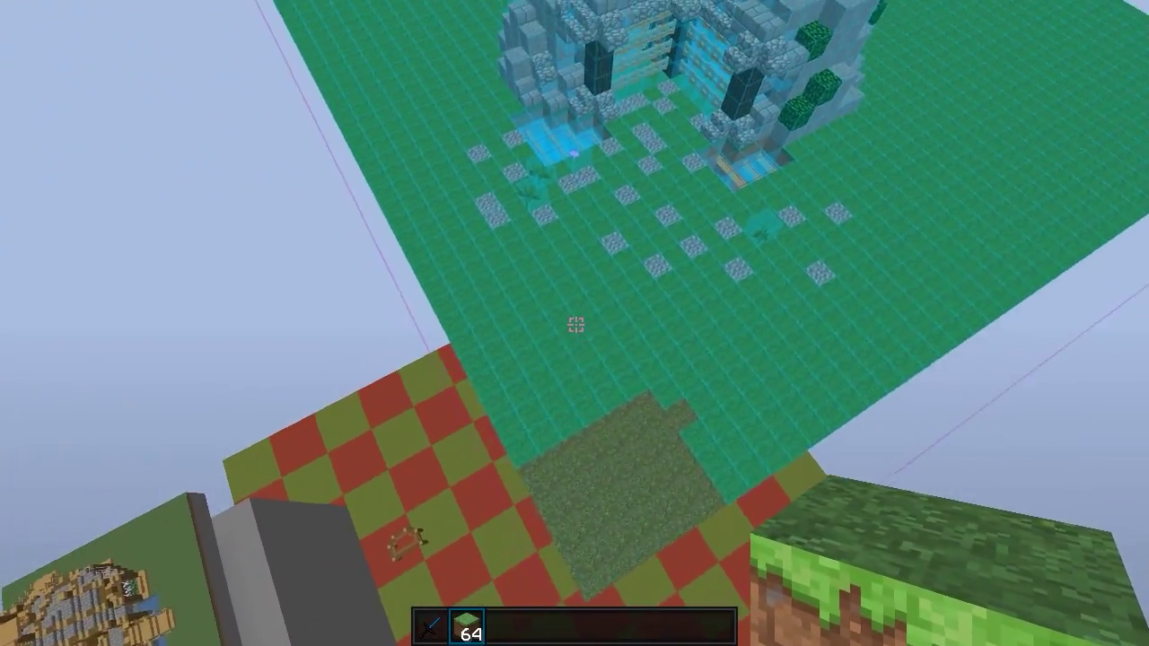
Step: Check the key bindings in the control settings and load the HcfBaseDesign schematic again at the current position
key(Escape)
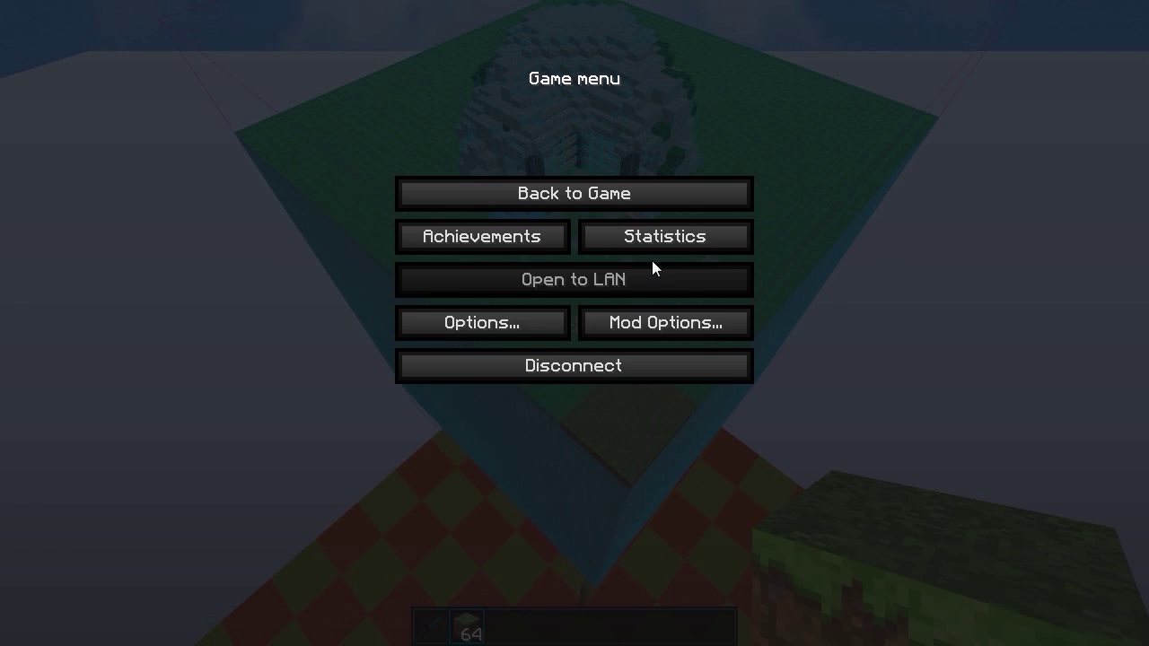
click(539, 324)
click(786, 293)
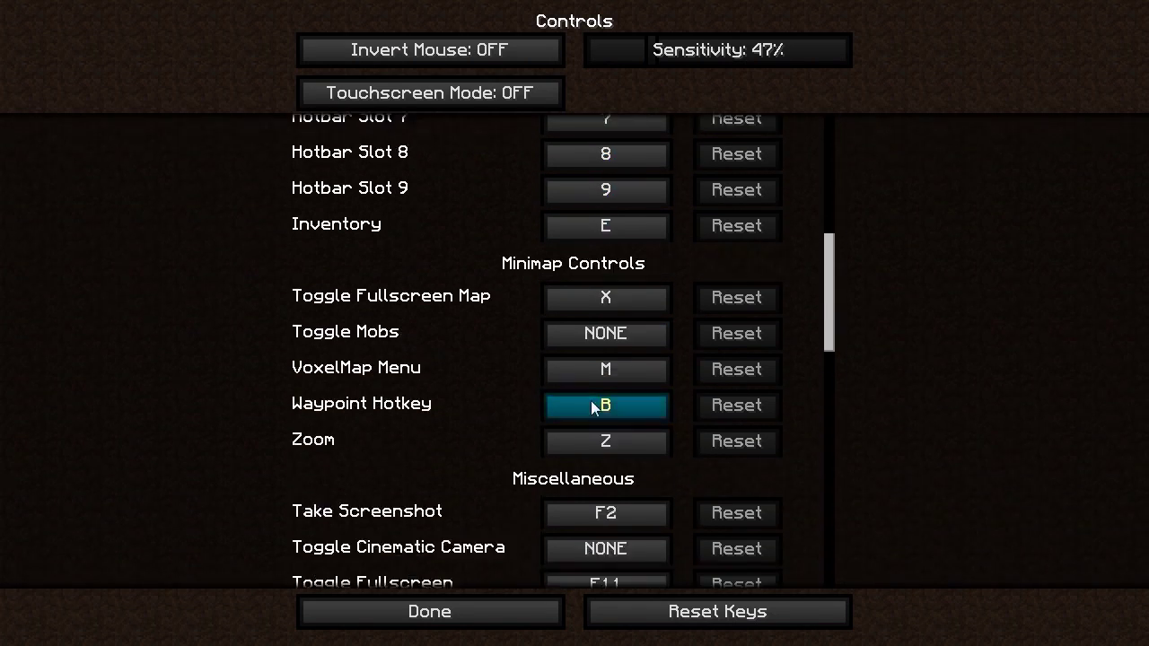
key(Escape)
click(560, 323)
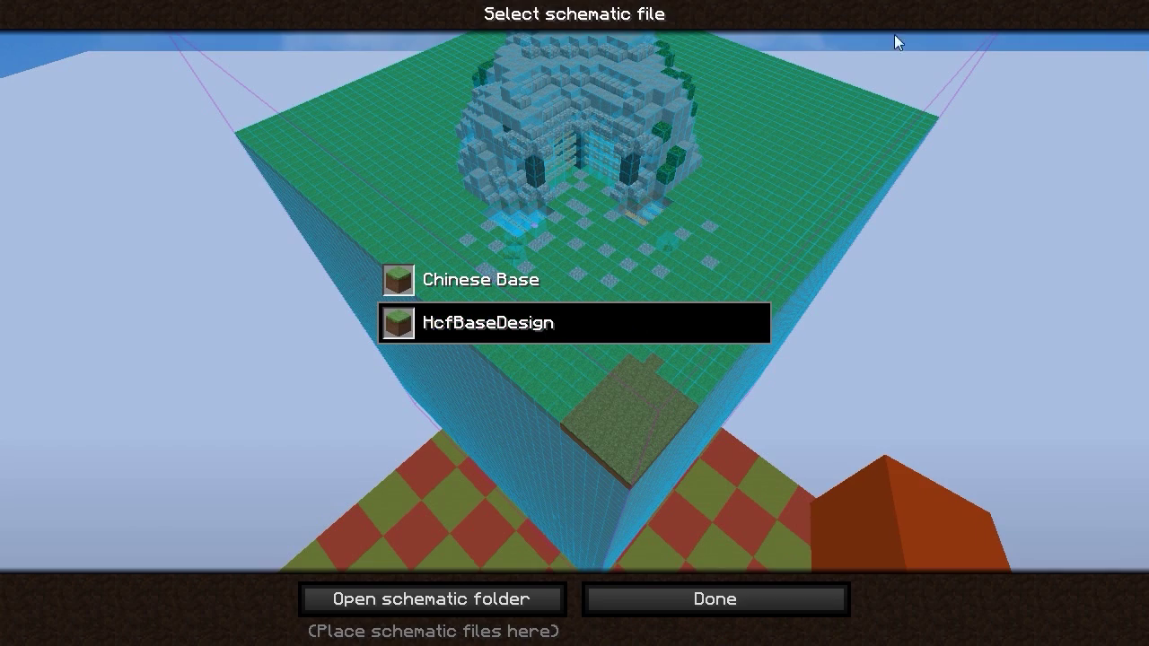
click(714, 598)
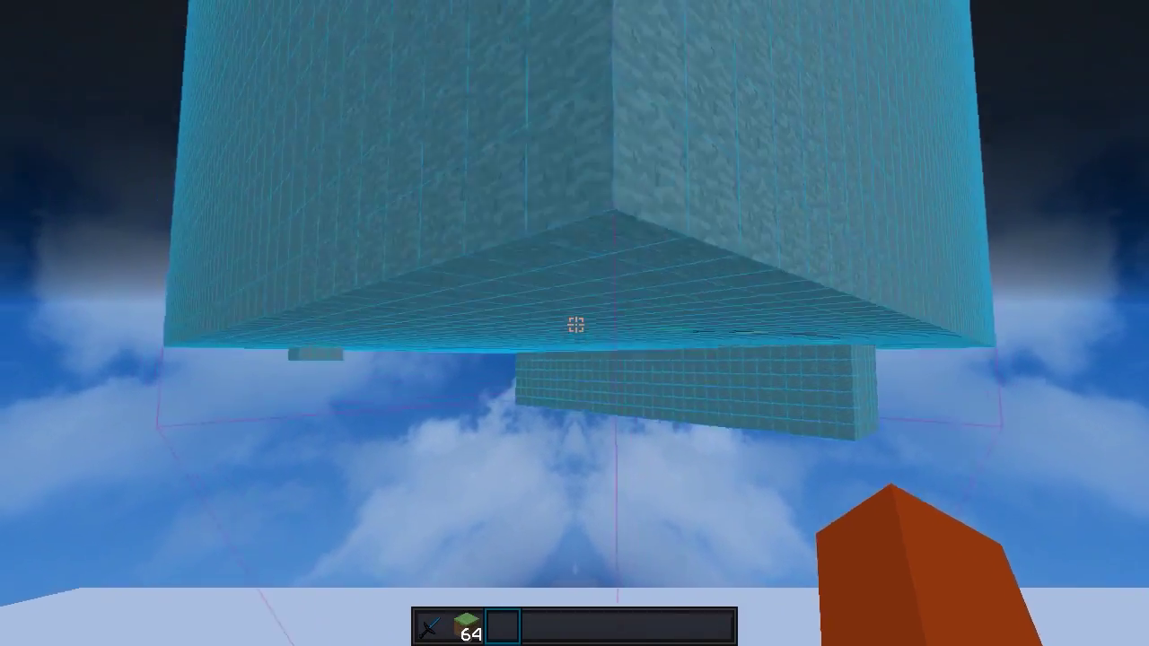